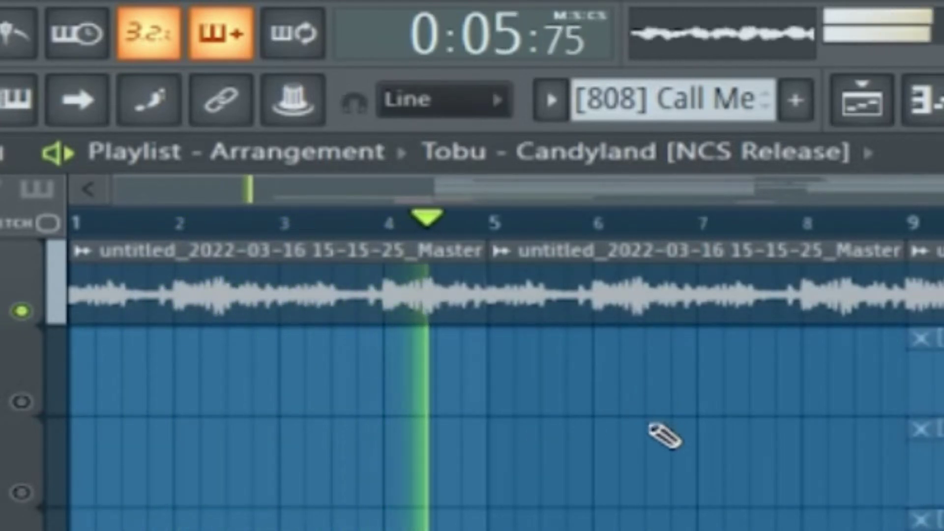
# Play the melody sample from the start of the arrangement and look over the clips in the following bars
pyautogui.scroll(-2, 654, 433)
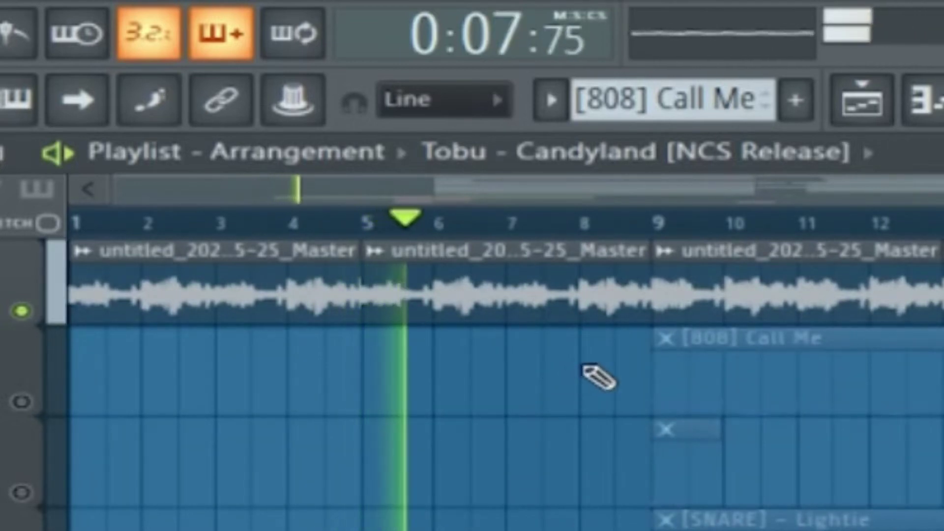
pyautogui.press('space')
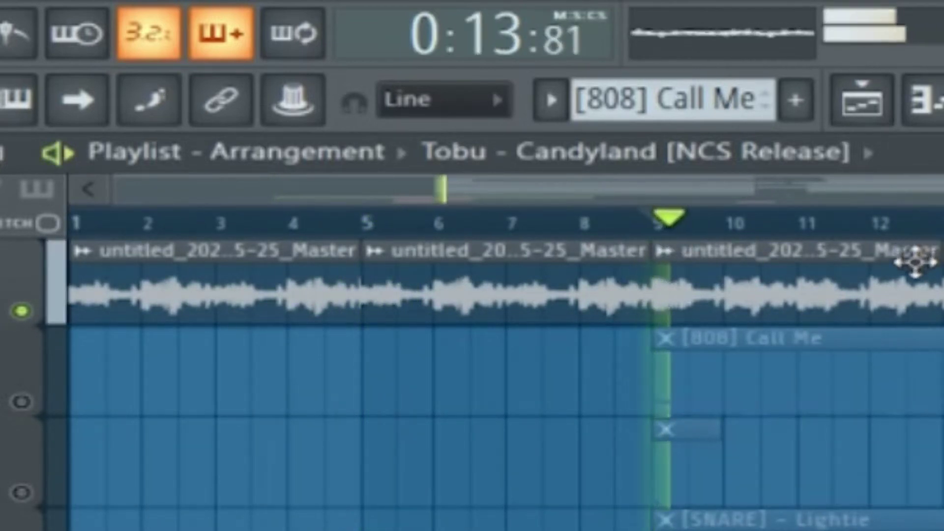
pyautogui.scroll(-1, 811, 323)
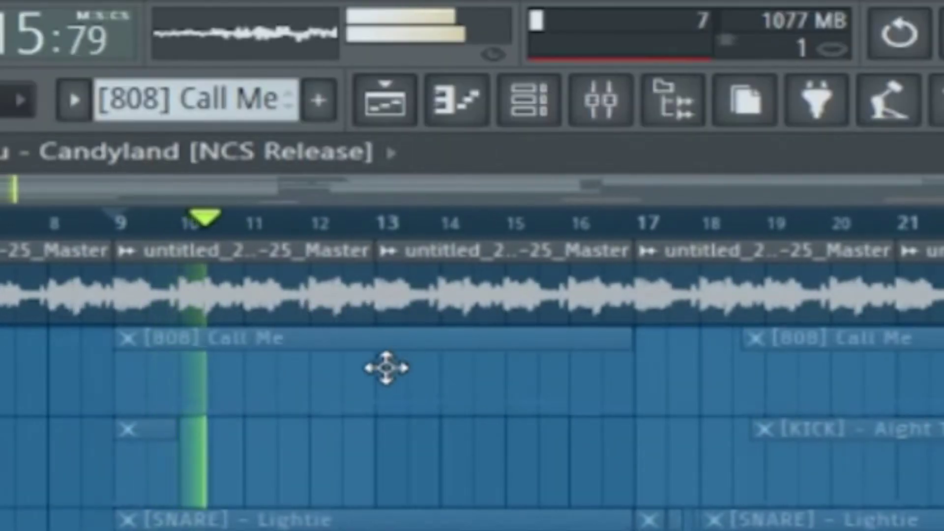
pyautogui.scroll(-2, 349, 373)
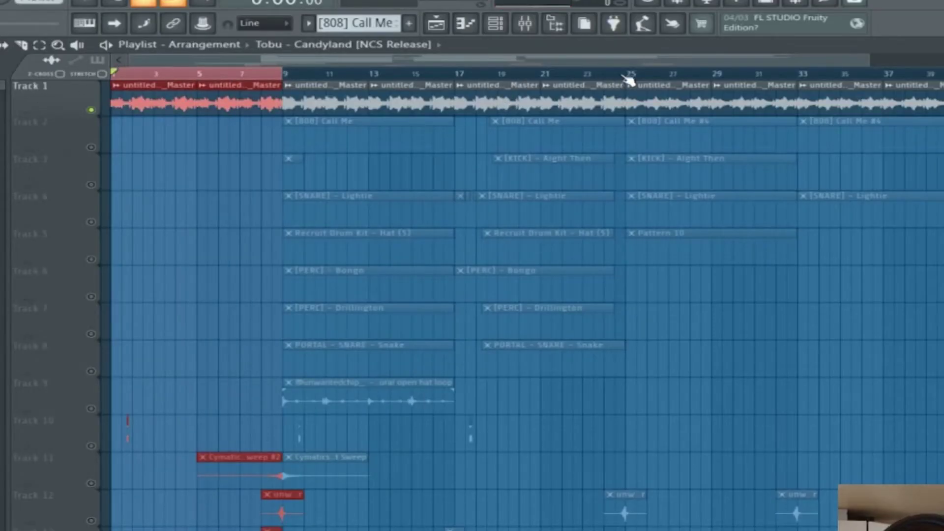
# Highlight the song's sections on the playlist timeline, first the part ending at bar 25, then the part after it
pyautogui.moveTo(631, 75); pyautogui.dragTo(370, 74)
pyautogui.moveTo(632, 84); pyautogui.dragTo(333, 88)
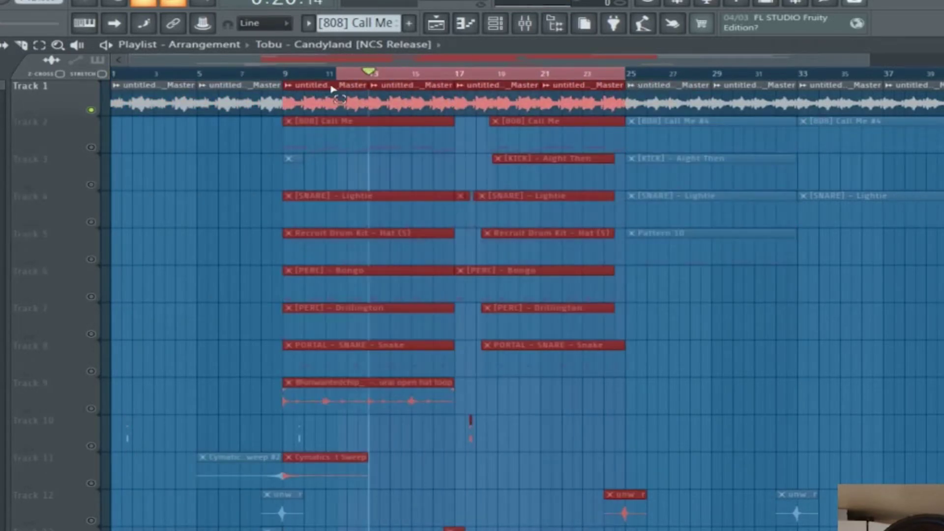
pyautogui.moveTo(943, 81); pyautogui.dragTo(657, 84)
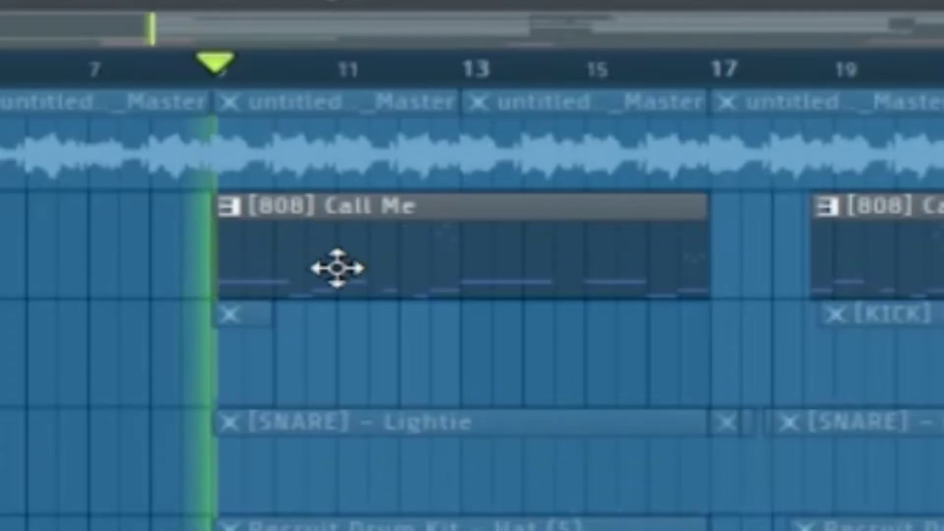
# Open the first [808] Call Me clip in the piano roll and examine its bass notes and high slide notes
pyautogui.doubleClick(337, 266)
pyautogui.scroll(-3, 343, 271)
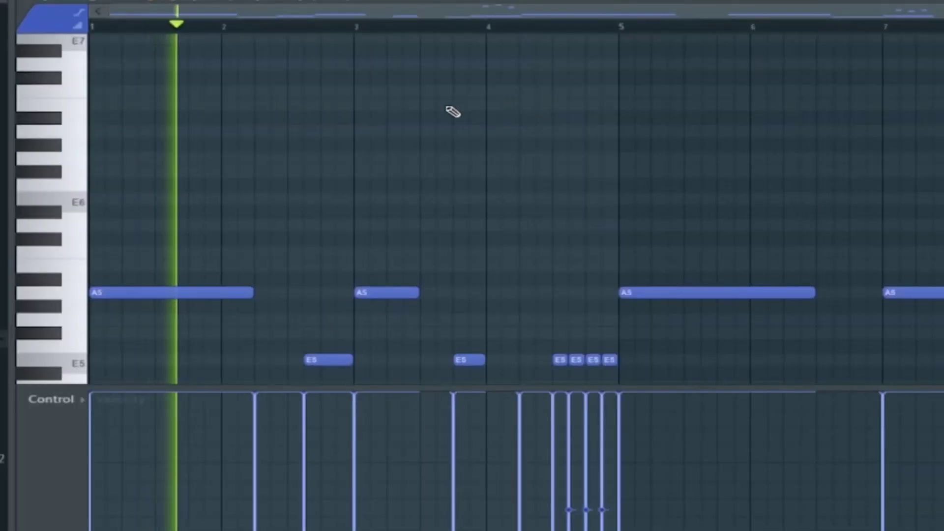
pyautogui.scroll(-3, 440, 114)
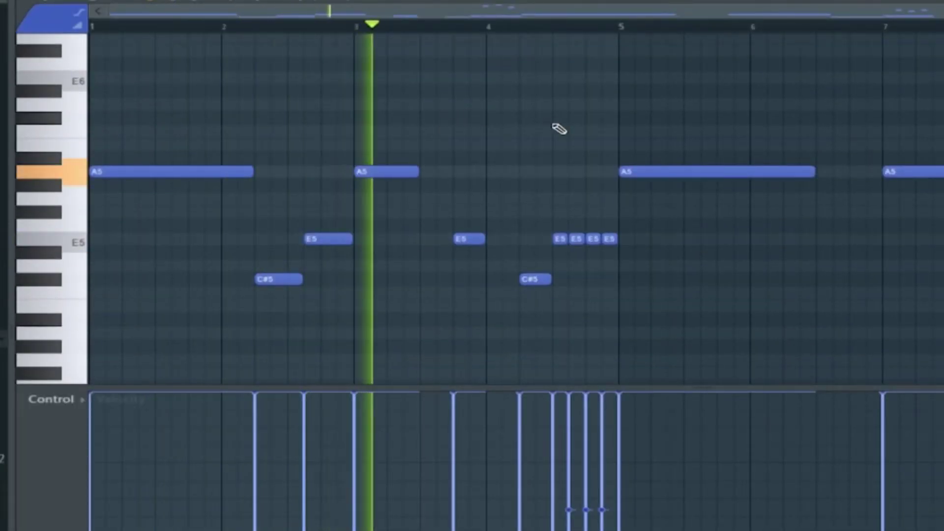
pyautogui.scroll(5, 675, 275)
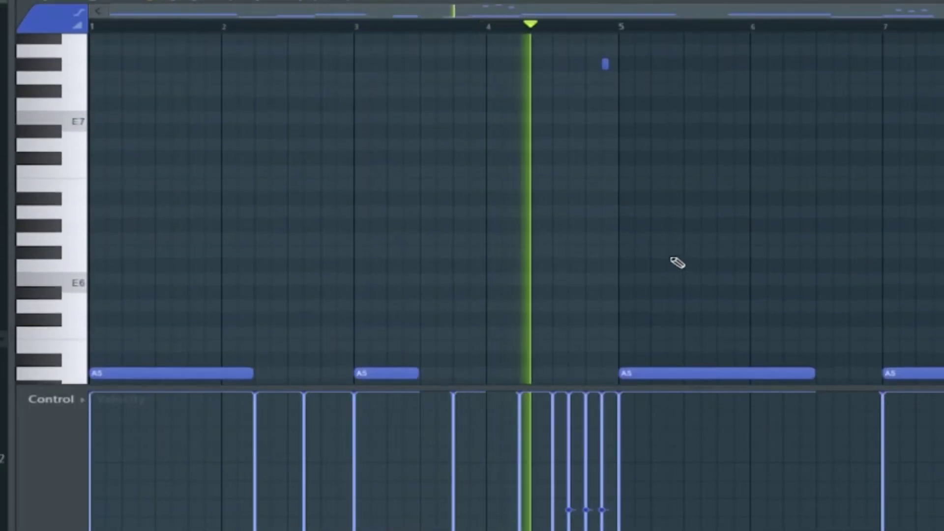
pyautogui.scroll(-3, 677, 264)
pyautogui.scroll(4, 666, 255)
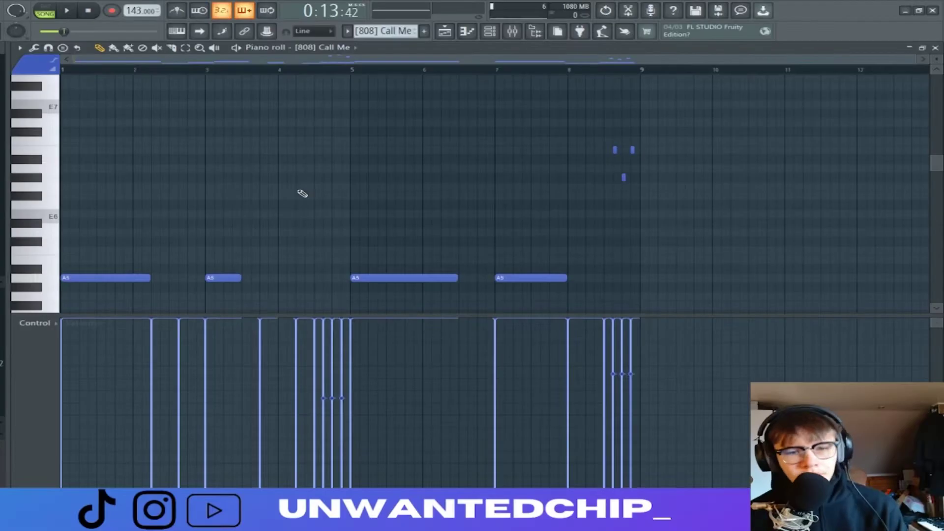
# Compare the four repeated E5 notes before bar 5 with the B7, E8 and G#7 slide notes above them
pyautogui.scroll(-2, 285, 192)
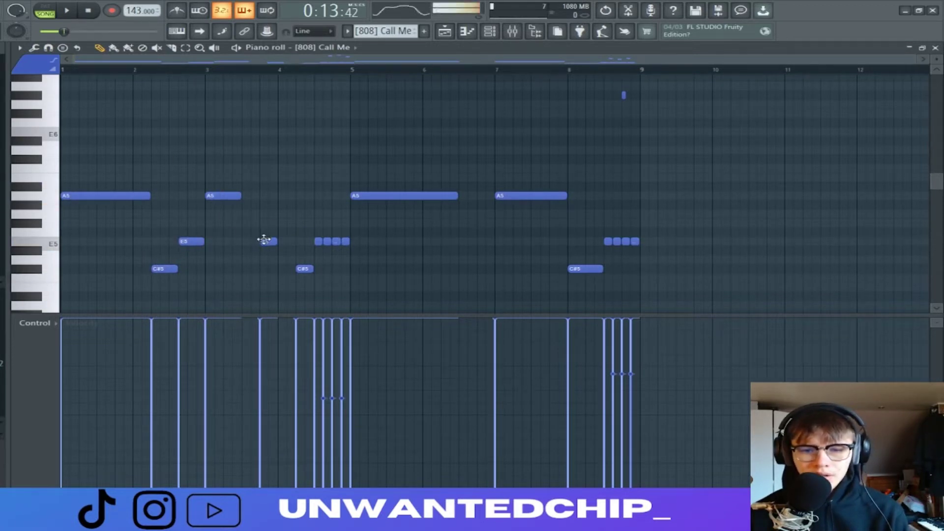
pyautogui.scroll(3, 316, 268)
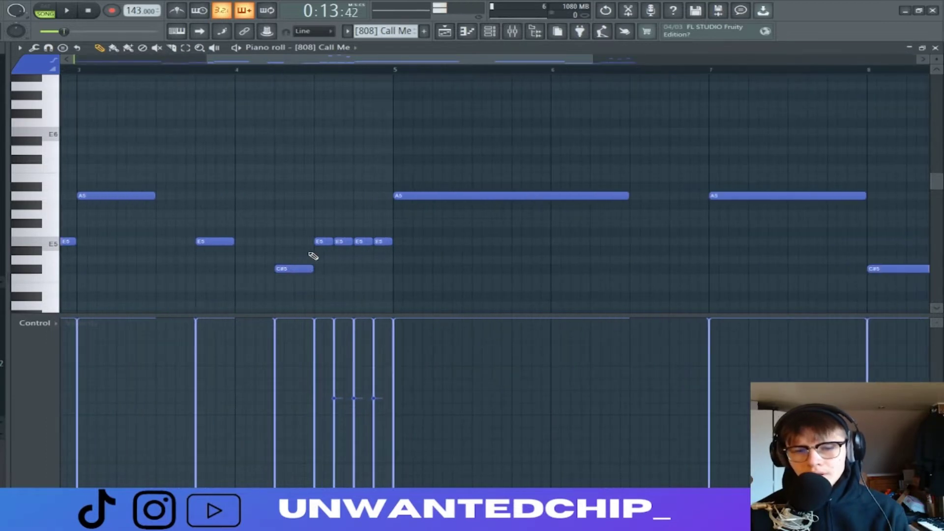
pyautogui.scroll(-3, 314, 255)
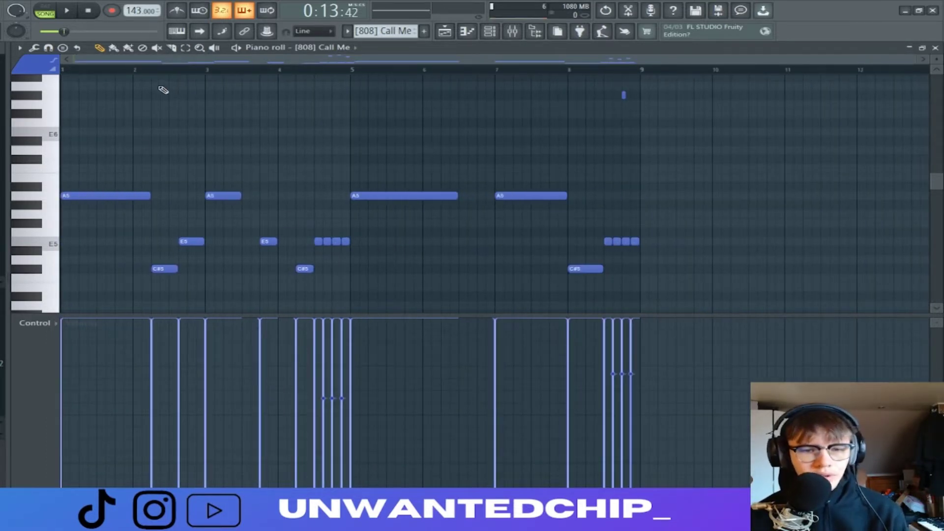
pyautogui.scroll(5, 239, 144)
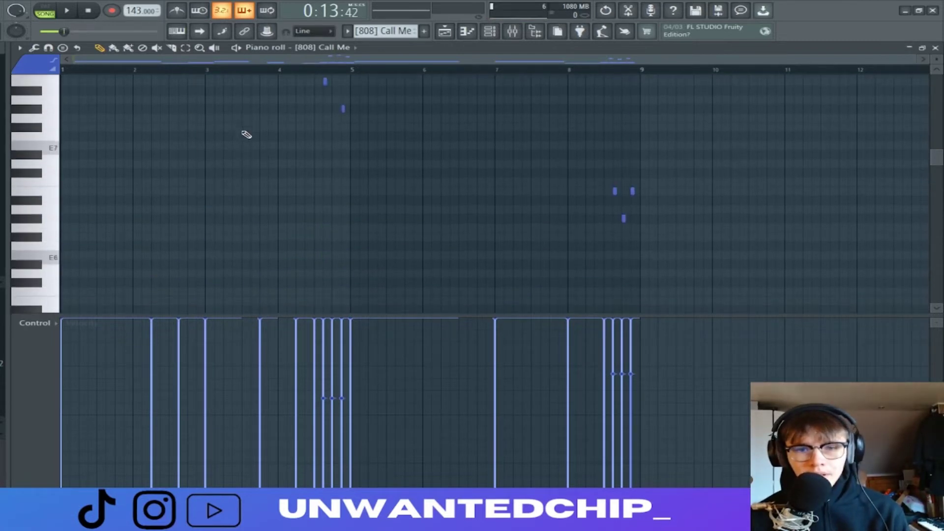
pyautogui.scroll(-4, 246, 133)
pyautogui.scroll(2, 327, 149)
pyautogui.scroll(6, 330, 150)
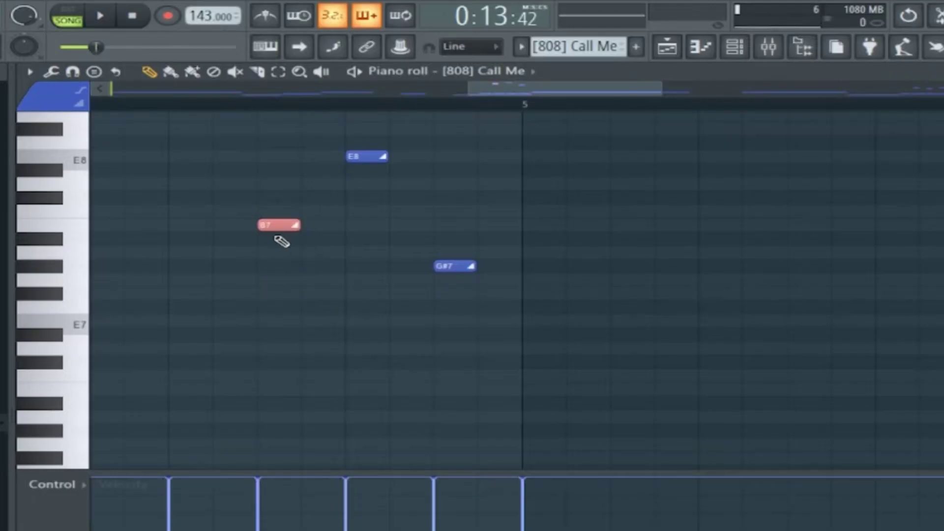
pyautogui.scroll(-10, 293, 261)
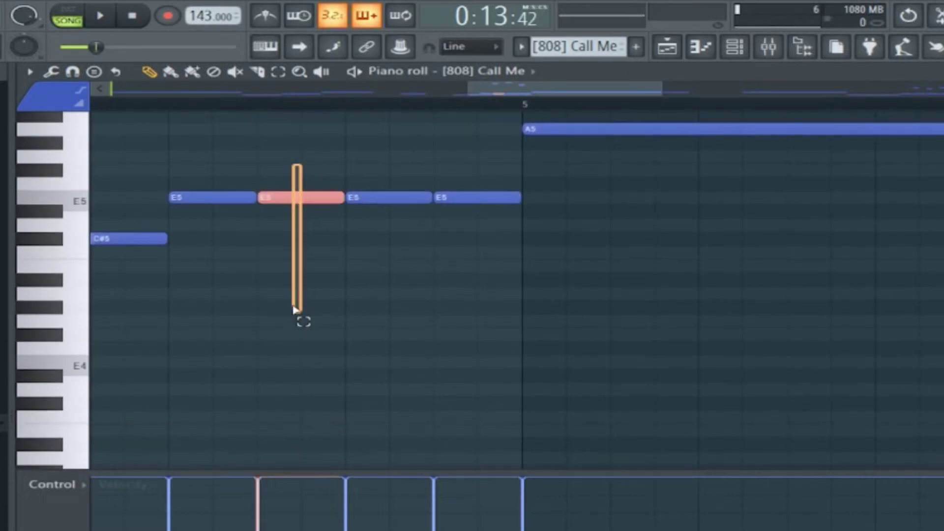
pyautogui.moveTo(294, 309); pyautogui.dragTo(295, 309)
# Draw a D8 note between the B7 and E8 slides and turn on the slide option in its note properties
pyautogui.scroll(2, 315, 302)
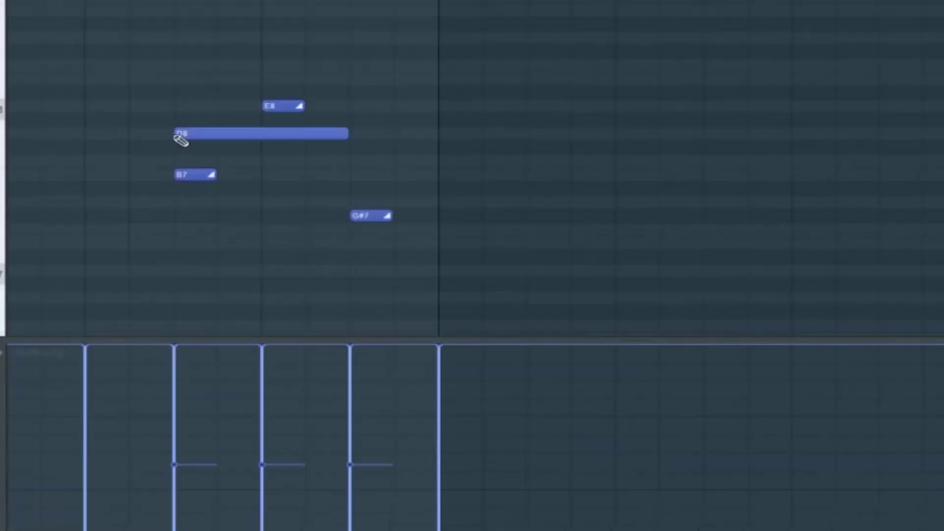
pyautogui.doubleClick(206, 134)
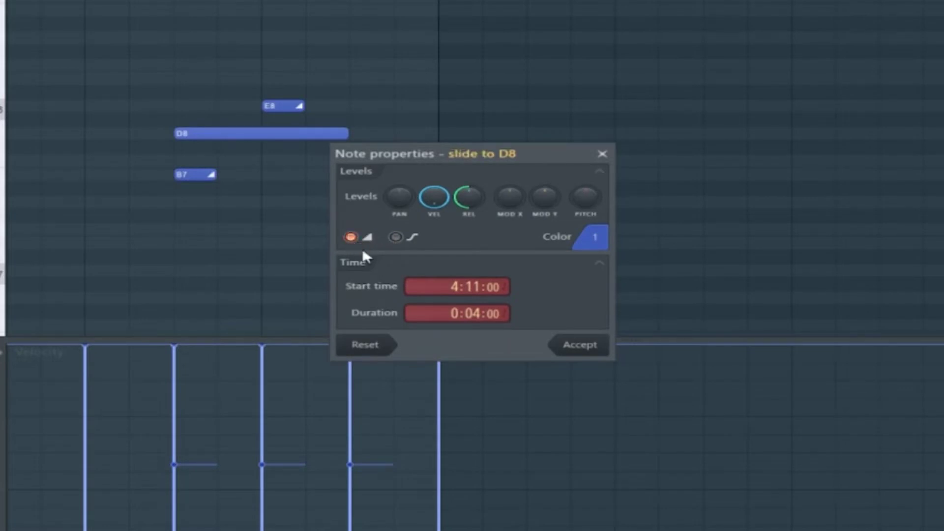
pyautogui.click(604, 155)
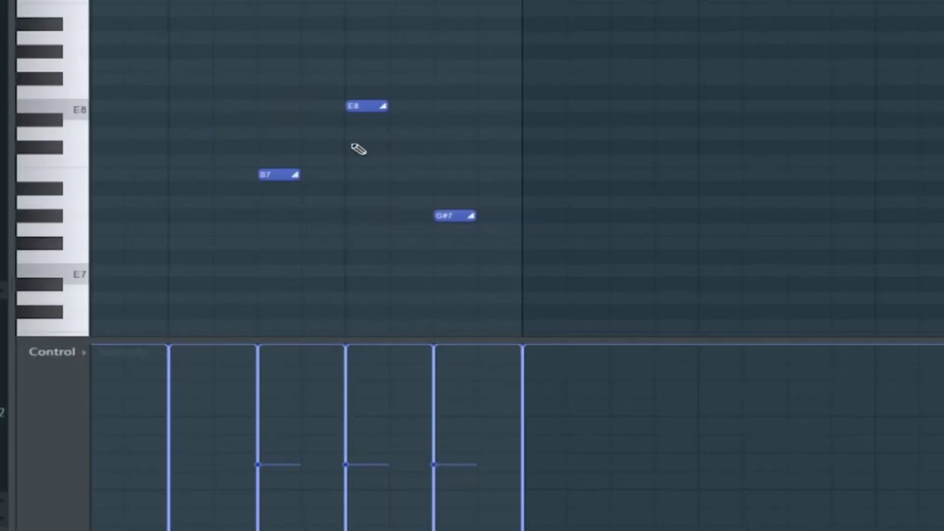
# Examine closely where the B7 and E8 slide notes start and how long they last
pyautogui.scroll(4, 305, 145)
pyautogui.scroll(-4, 290, 145)
pyautogui.scroll(4, 250, 160)
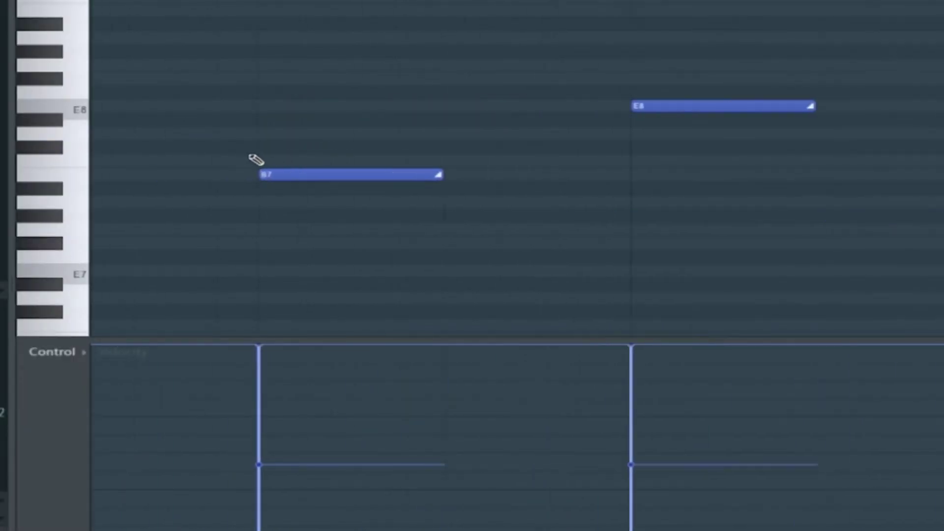
pyautogui.scroll(-4, 250, 159)
pyautogui.scroll(4, 320, 228)
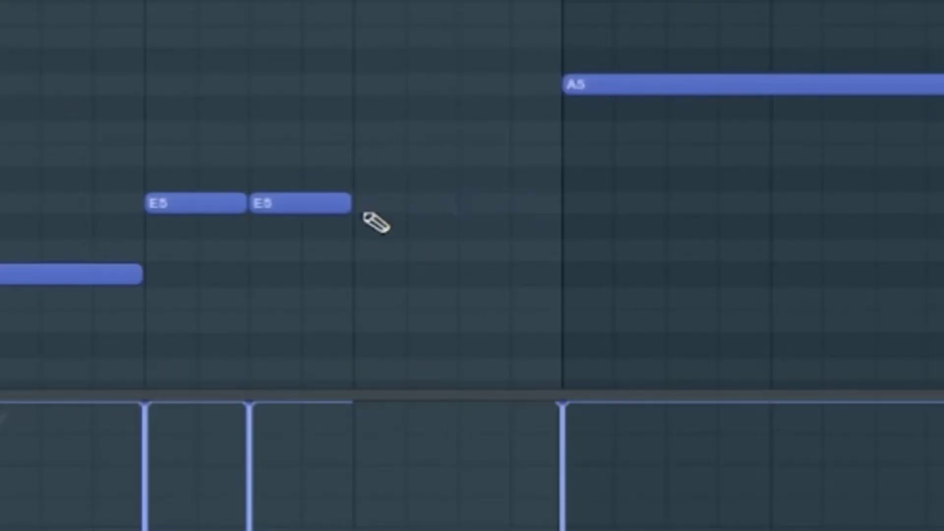
# Replace the repeated E5 notes before bar 5 with one long E5 note reaching bar 5, and audition it
pyautogui.moveTo(243, 207); pyautogui.dragTo(581, 239)
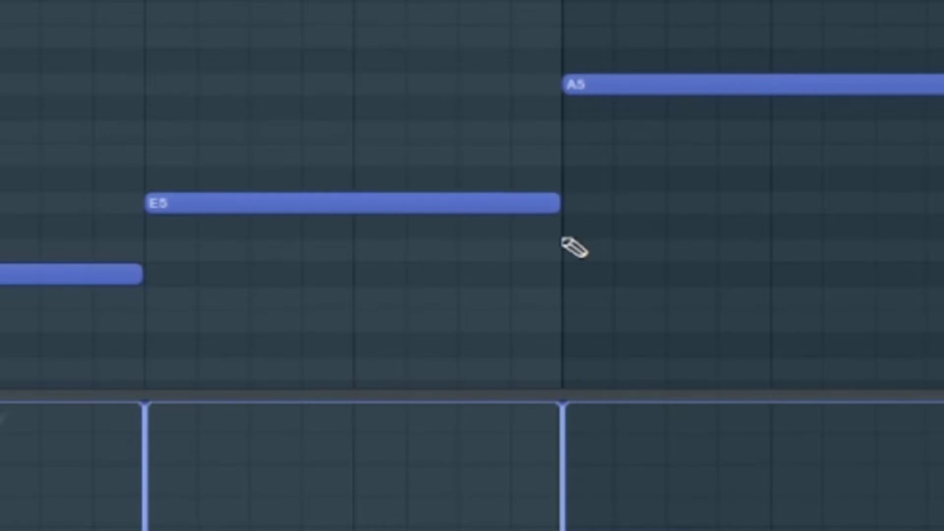
pyautogui.press('space')
pyautogui.press('space')
# Slice the long E5 note before bar 5 into four equal notes
pyautogui.scroll(5, 399, 211)
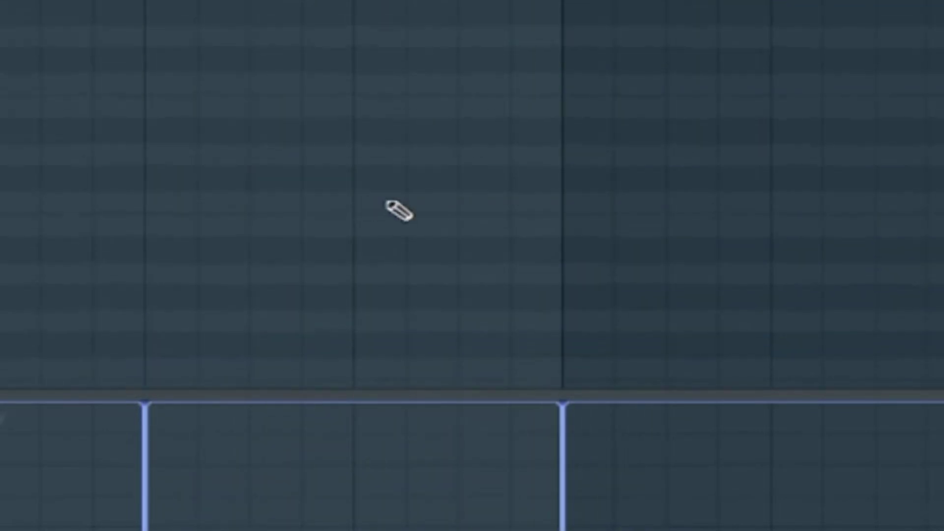
pyautogui.scroll(-3, 396, 209)
pyautogui.click(264, 347)
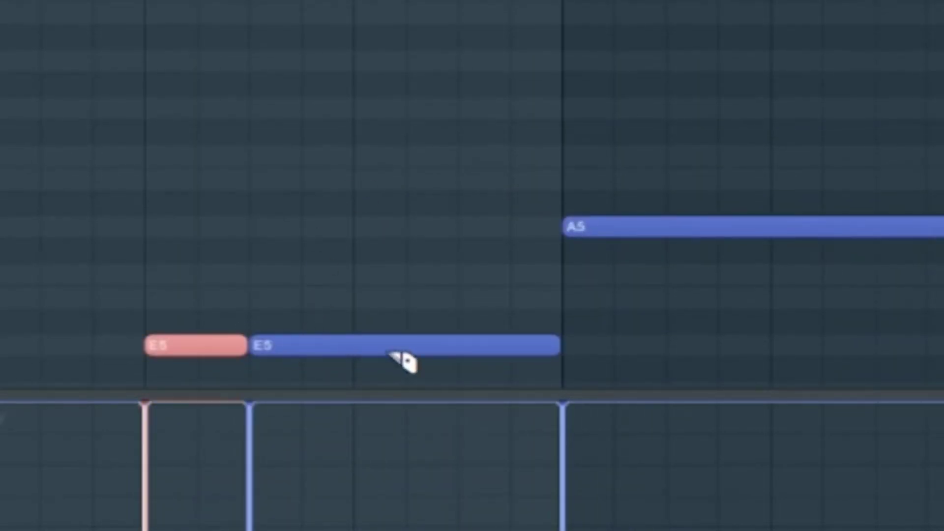
pyautogui.click(354, 347)
pyautogui.click(459, 345)
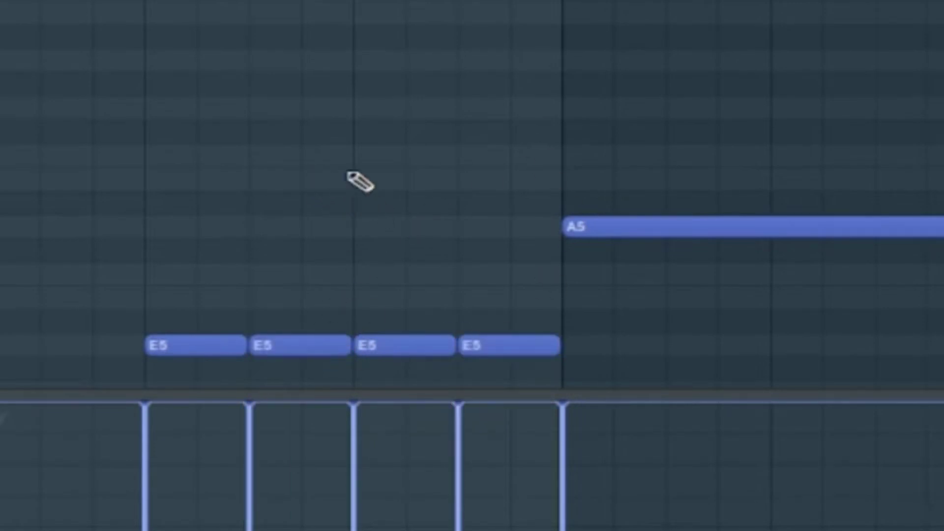
# Select the B7, E8 and G#7 slide notes before bar 5 and review them against the slides before bar 9
pyautogui.scroll(3, 364, 187)
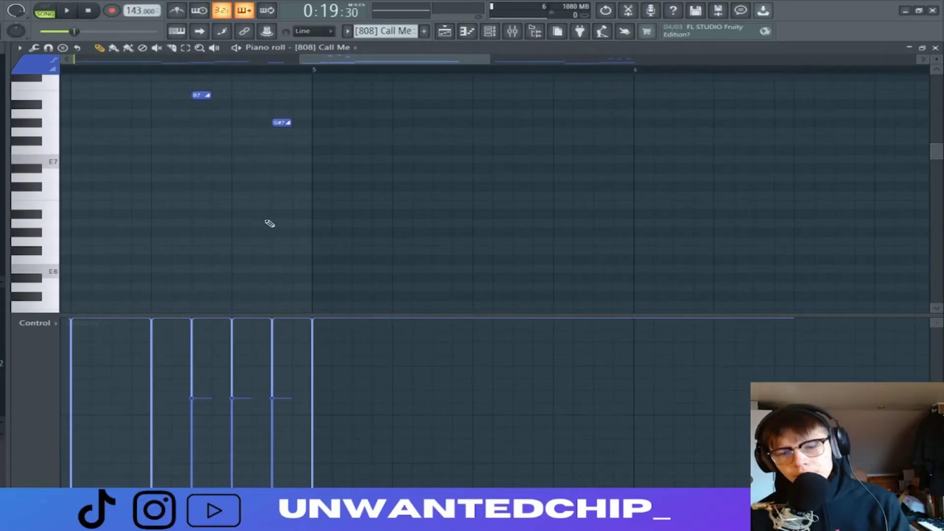
pyautogui.scroll(-3, 270, 211)
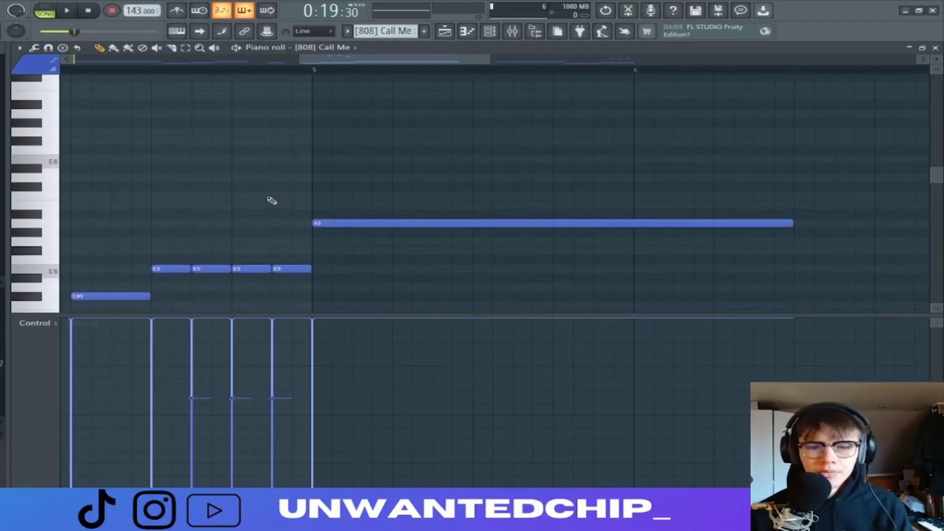
pyautogui.scroll(4, 251, 192)
pyautogui.moveTo(168, 110); pyautogui.dragTo(436, 244)
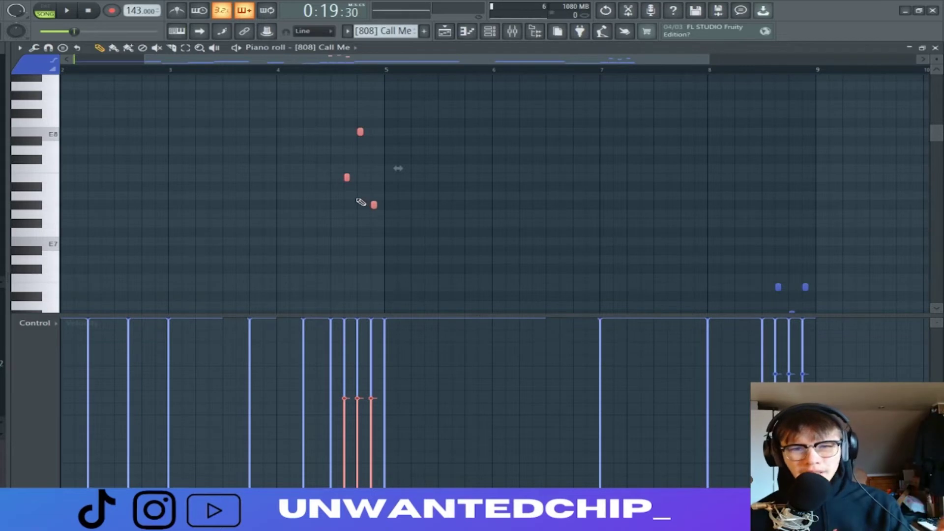
pyautogui.scroll(-2, 283, 160)
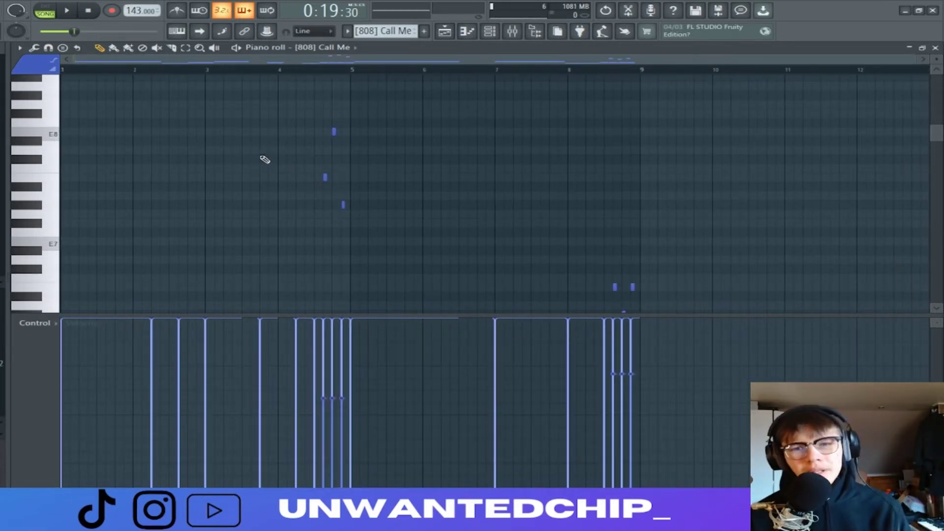
pyautogui.scroll(3, 674, 225)
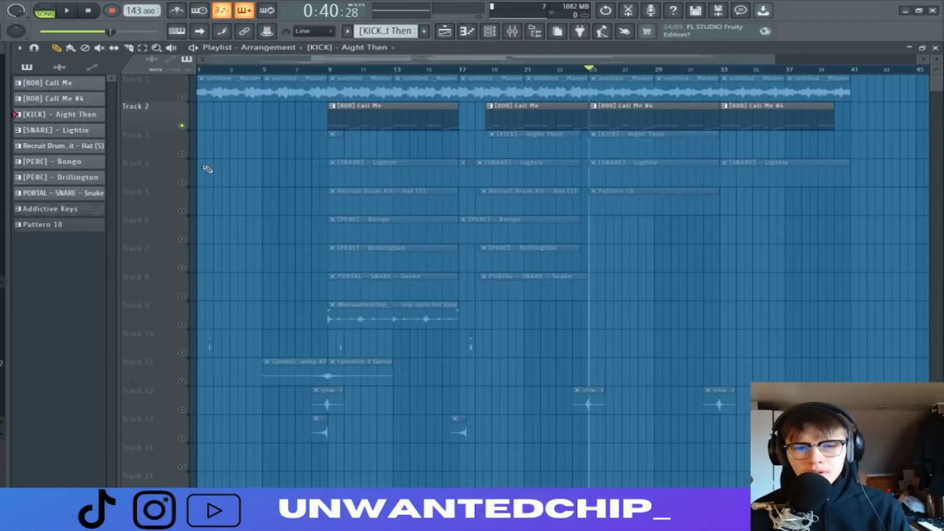
# Open the [KICK] - Aight Then pattern in the piano roll and examine its kick placement
pyautogui.doubleClick(88, 118)
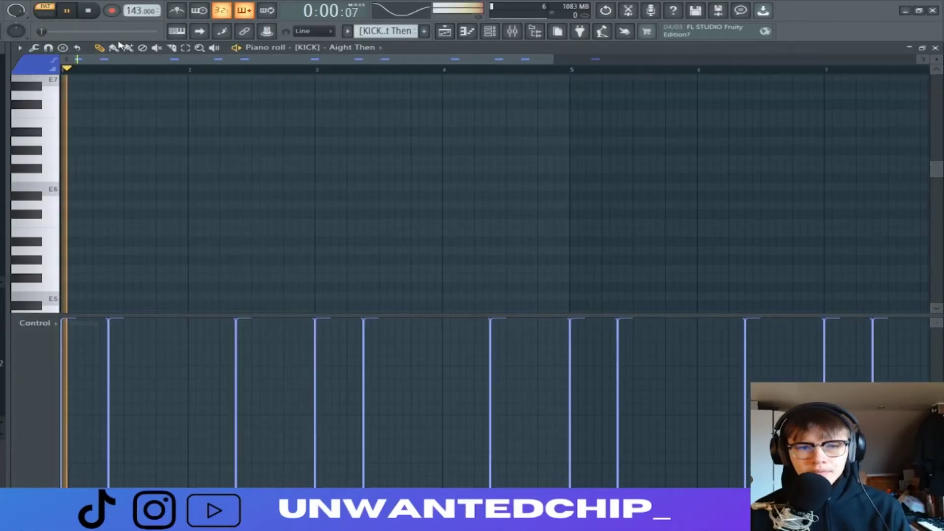
pyautogui.scroll(-5, 245, 131)
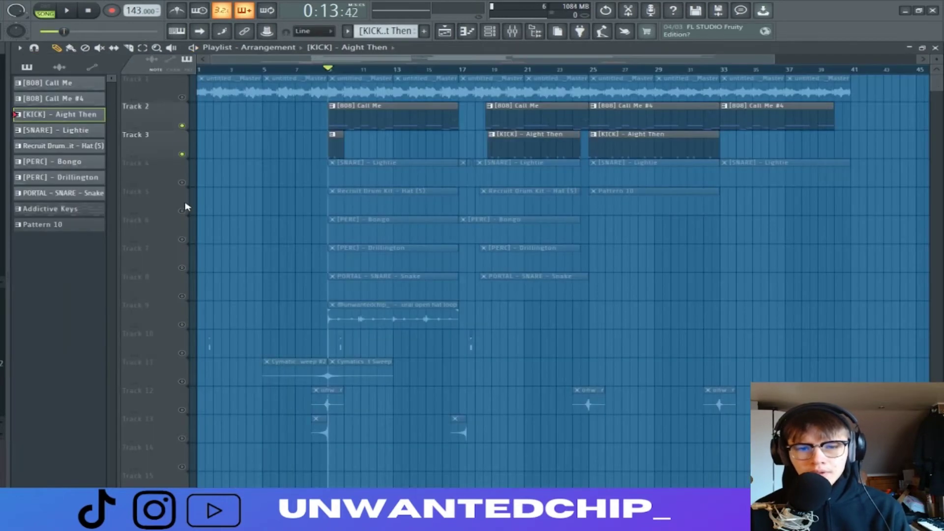
# Unmute the snare track in the playlist and extend the first kick clip on Track 3 to bar 17 during playback
pyautogui.click(182, 183)
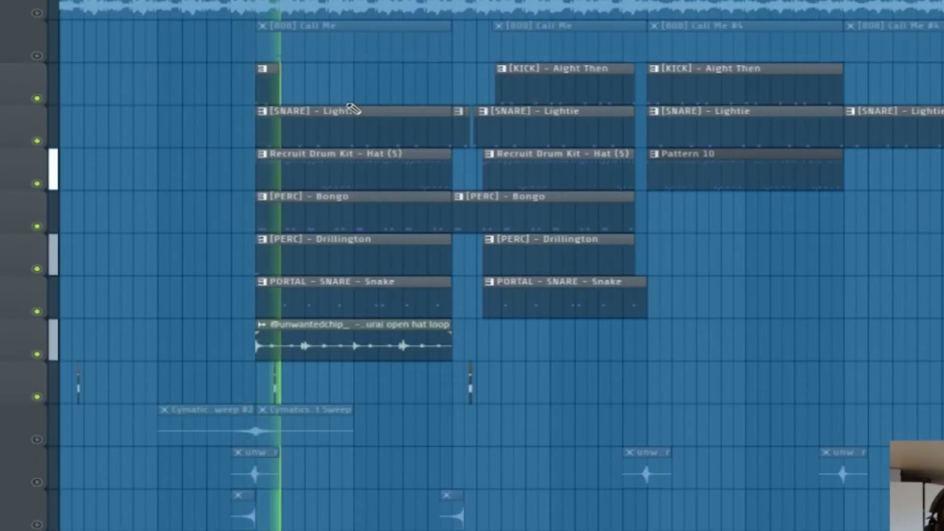
pyautogui.moveTo(278, 87); pyautogui.dragTo(445, 93)
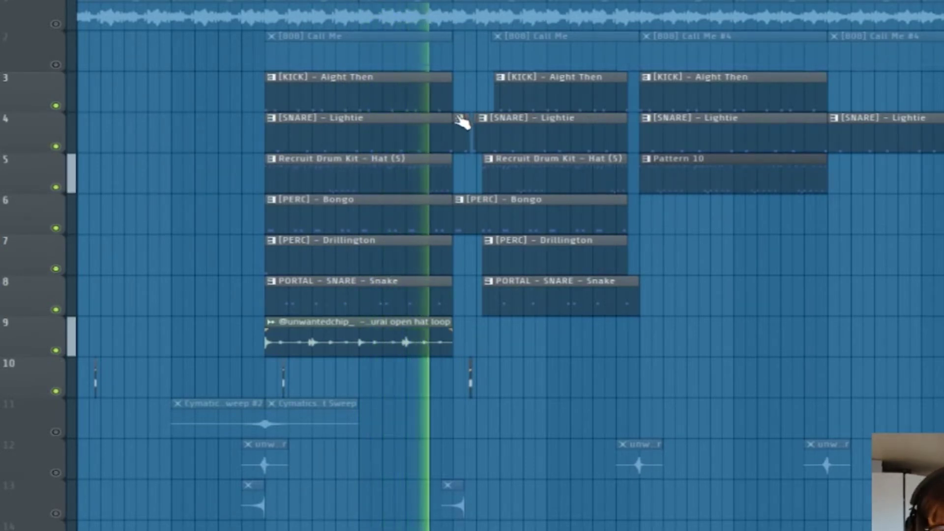
pyautogui.press('space')
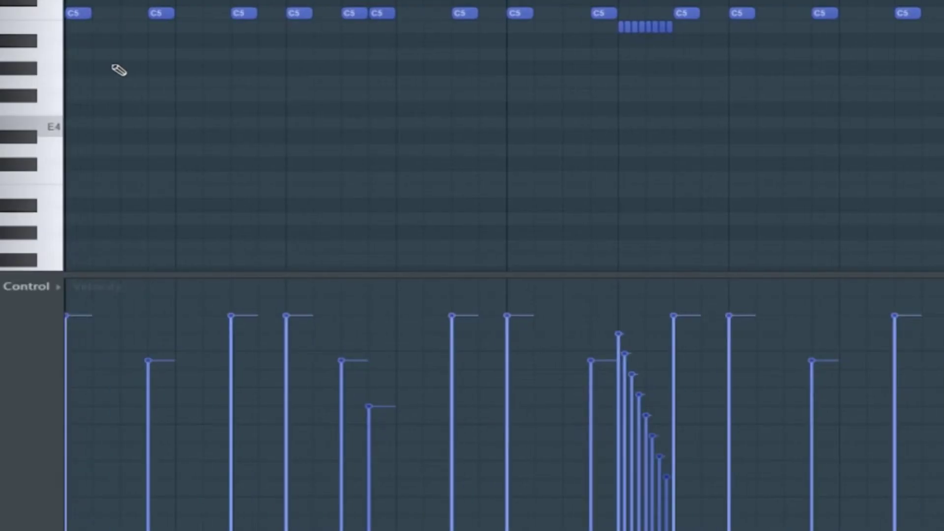
# Place six E2 notes at even three-step intervals from the start of the hat pattern and delete them again
pyautogui.scroll(-10, 118, 71)
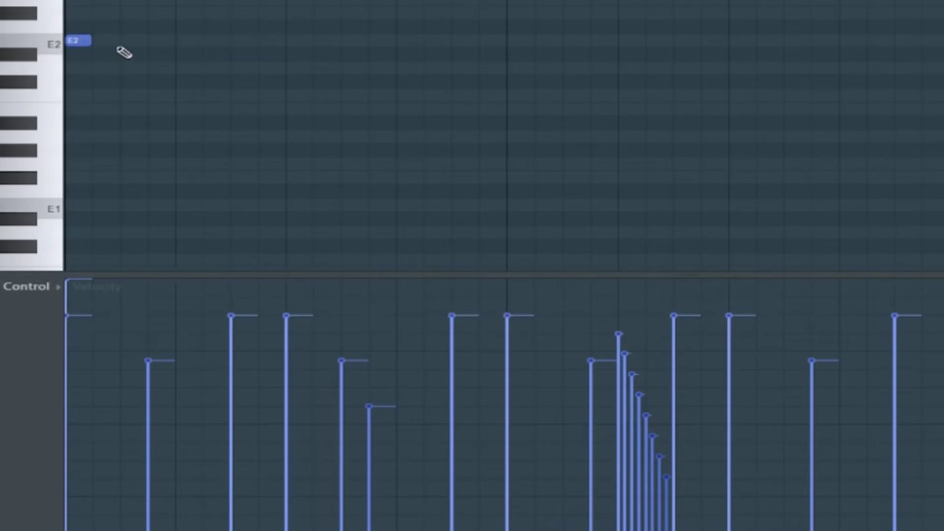
pyautogui.press('space')
pyautogui.press('space')
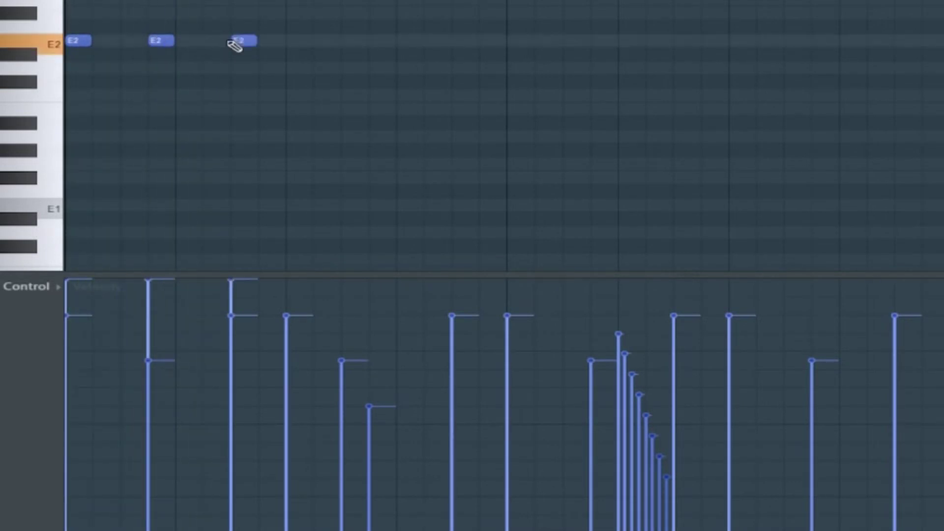
pyautogui.moveTo(307, 24); pyautogui.dragTo(327, 48)
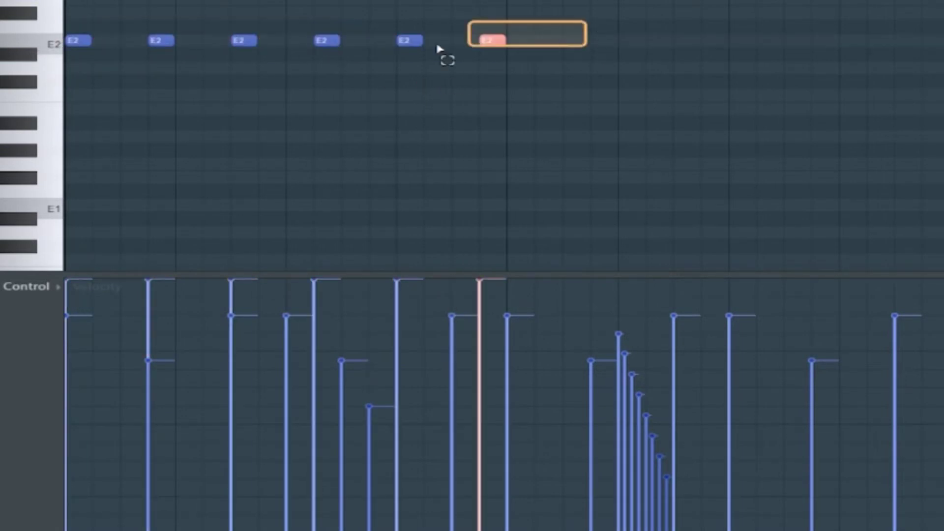
pyautogui.moveTo(439, 49); pyautogui.dragTo(67, 88)
pyautogui.press('Delete')
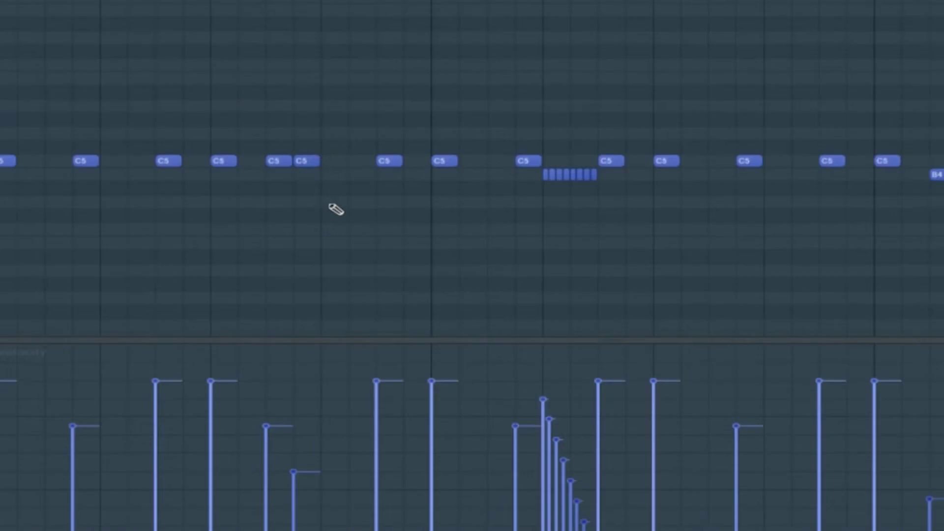
# Examine the hat pattern's adjacent C5 pair, its fast B4 roll and its two longer B4 notes by selecting and deselecting each group
pyautogui.scroll(5, 319, 192)
pyautogui.moveTo(315, 149); pyautogui.dragTo(294, 217)
pyautogui.scroll(-3, 295, 216)
pyautogui.hotkey('ctrl', 'd')
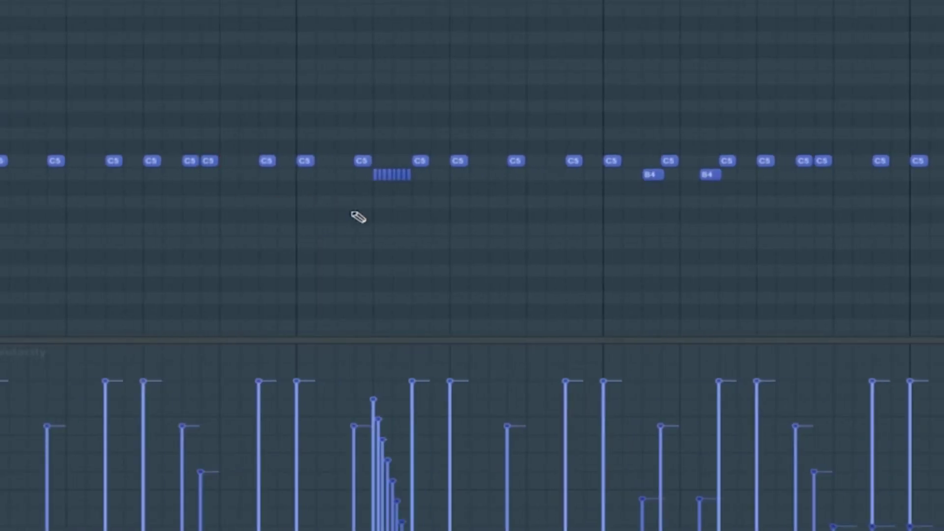
pyautogui.scroll(3, 378, 196)
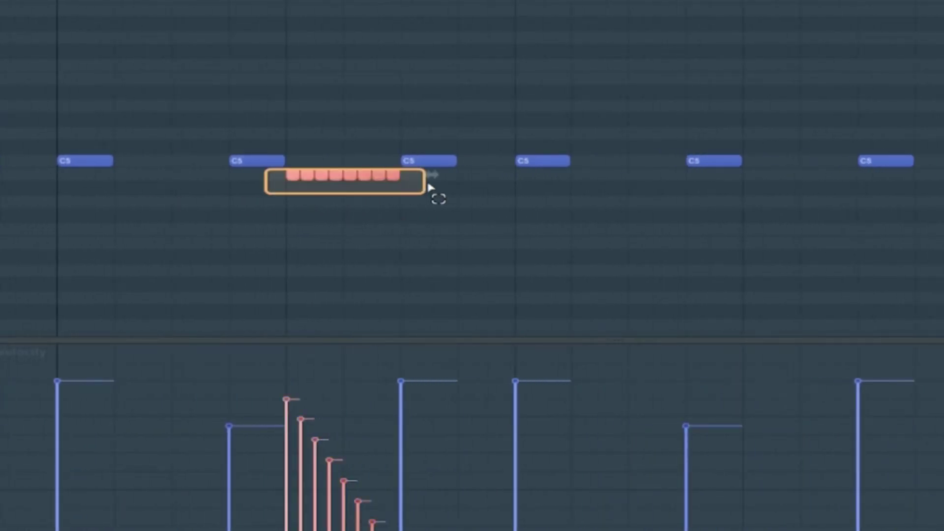
pyautogui.moveTo(429, 185); pyautogui.dragTo(430, 187)
pyautogui.scroll(-5, 438, 199)
pyautogui.hotkey('ctrl', 'd')
pyautogui.scroll(2, 276, 187)
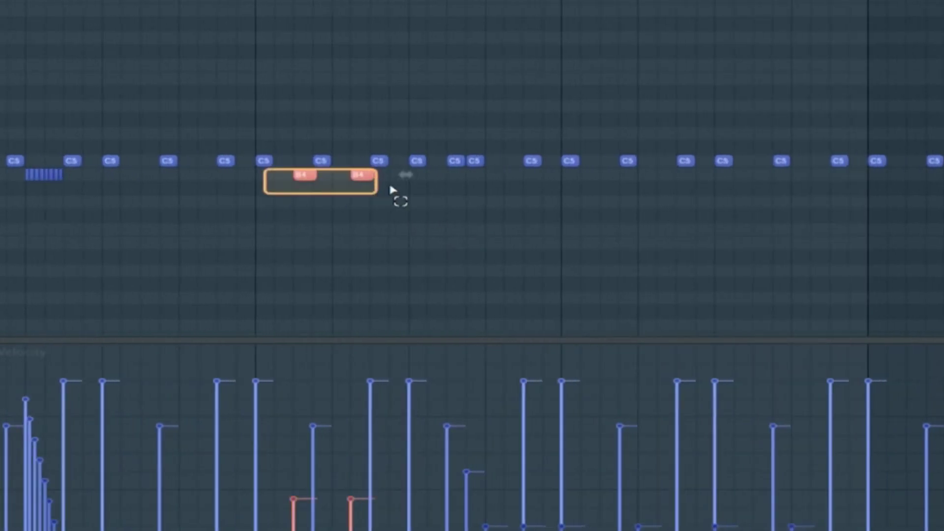
pyautogui.scroll(2, 409, 216)
pyautogui.scroll(-3, 356, 216)
pyautogui.hotkey('ctrl', 'd')
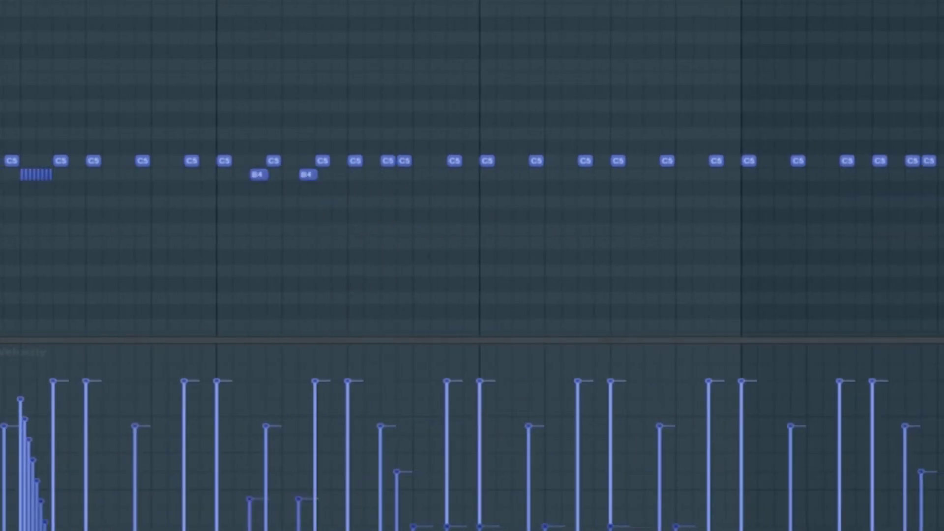
# Listen to the [PERC] - Bongo pattern from its start in the piano roll
pyautogui.press('space')
pyautogui.press('space')
pyautogui.press('Delete')
pyautogui.press('space')
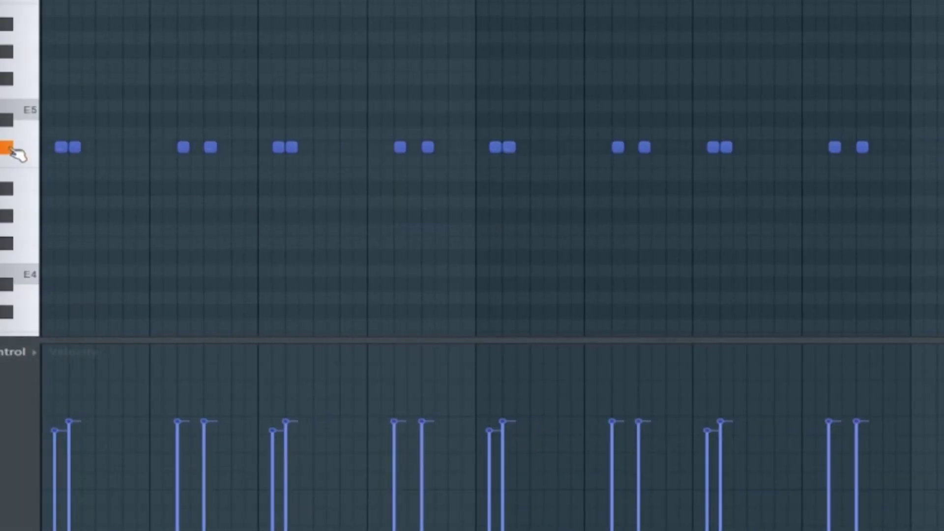
pyautogui.press('space')
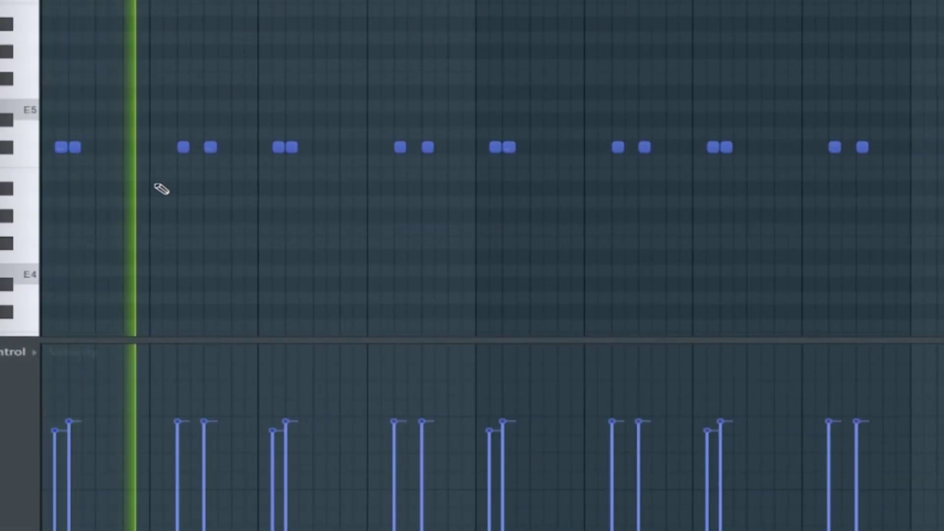
pyautogui.press('space')
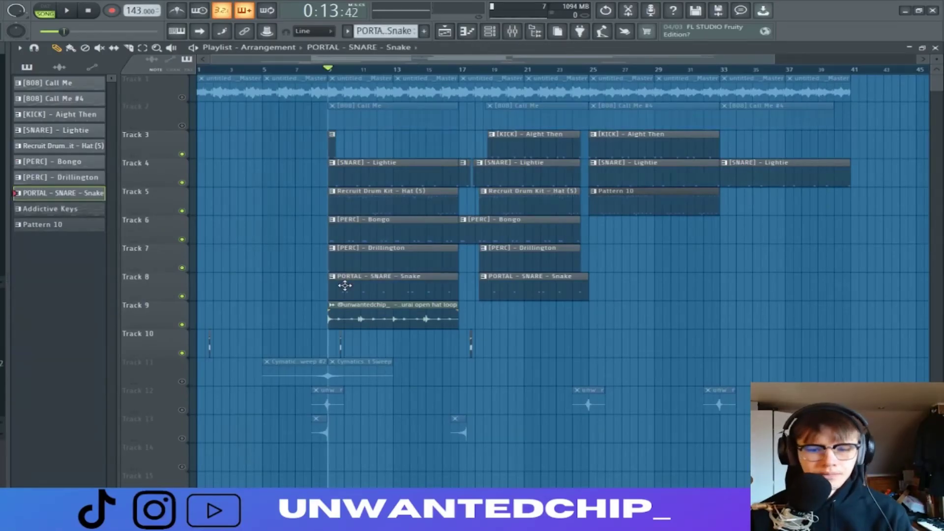
# Set the smaurai open hat loop clip's declicking mode to Out only (no bleeding) and close its settings
pyautogui.doubleClick(343, 278)
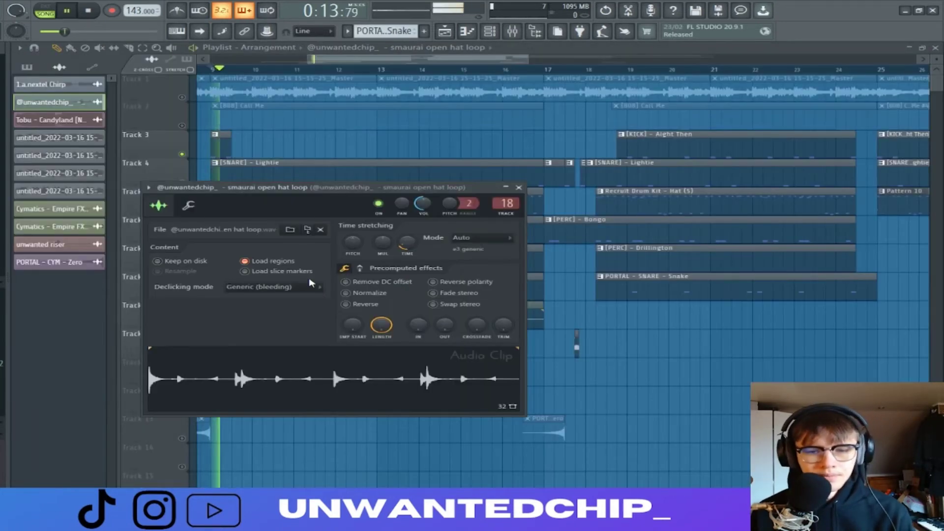
pyautogui.click(311, 285)
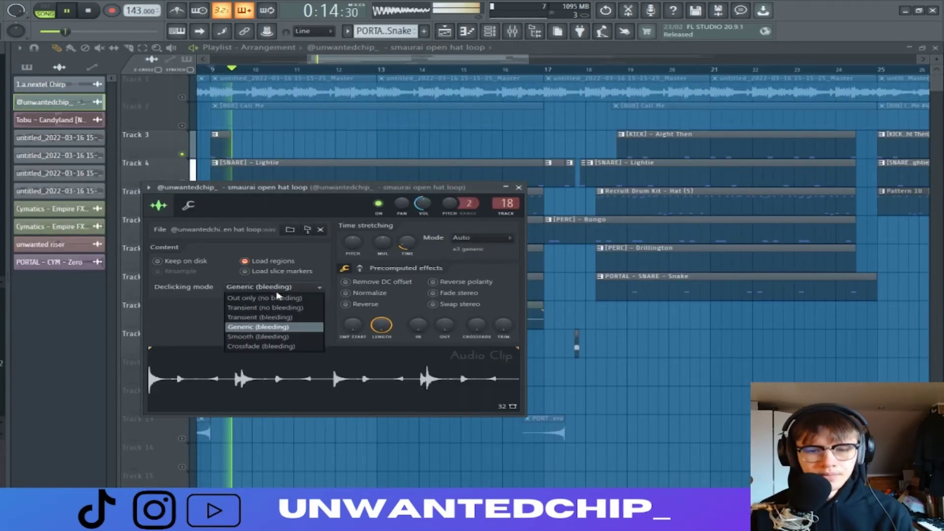
pyautogui.click(272, 300)
pyautogui.click(519, 187)
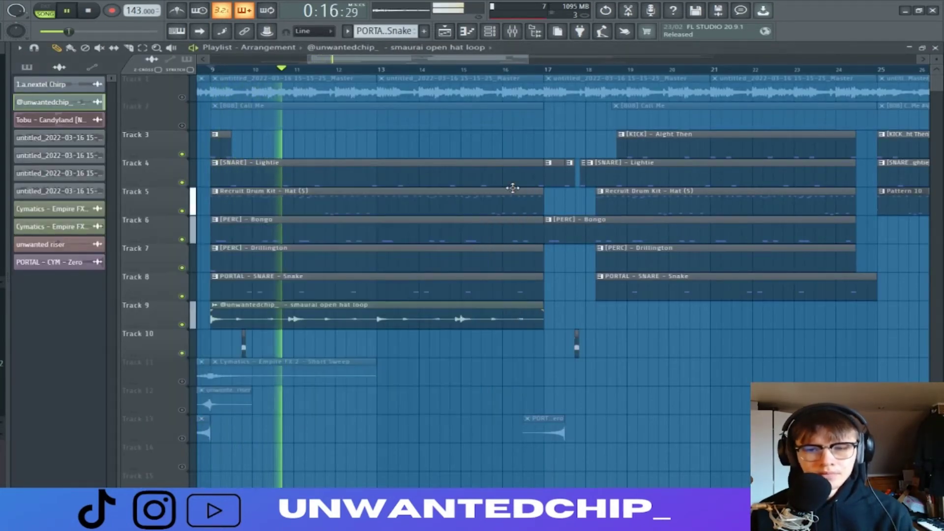
pyautogui.press('space')
# Inspect the sample settings of the 1.a.nextel Chirp clip on Track 10 and play the section from bar 9
pyautogui.scroll(-2, 359, 340)
pyautogui.scroll(5, 358, 344)
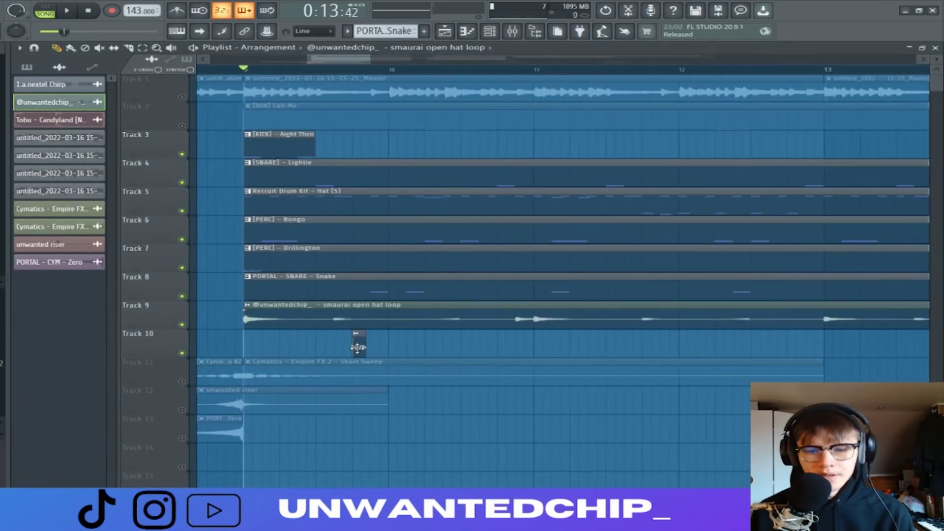
pyautogui.doubleClick(356, 347)
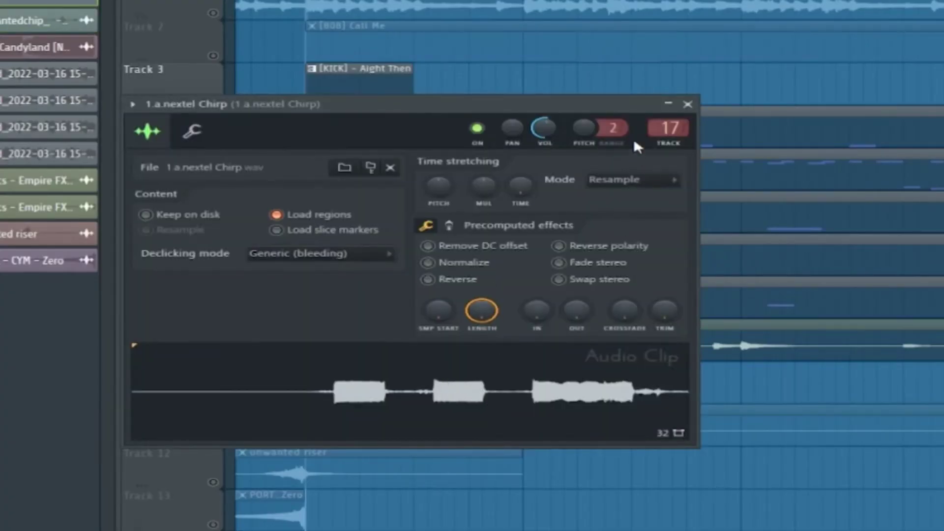
pyautogui.click(687, 105)
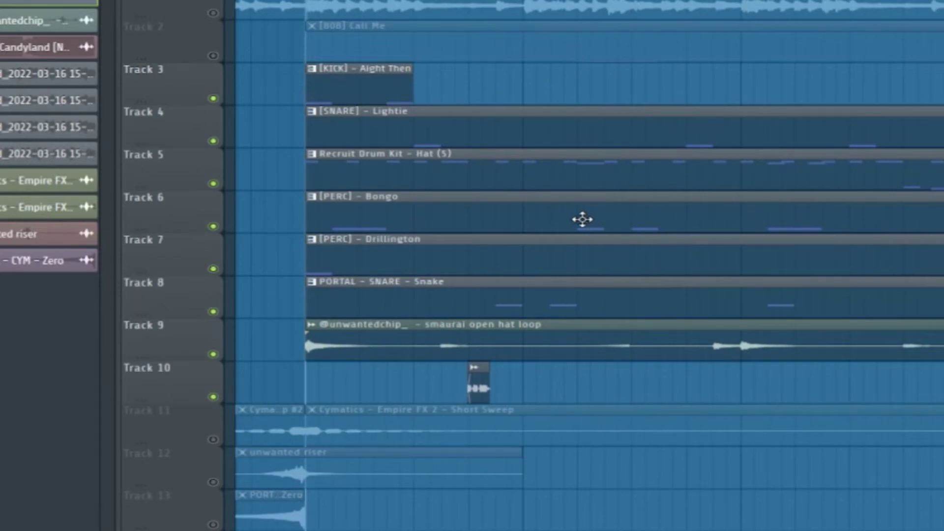
pyautogui.press('space')
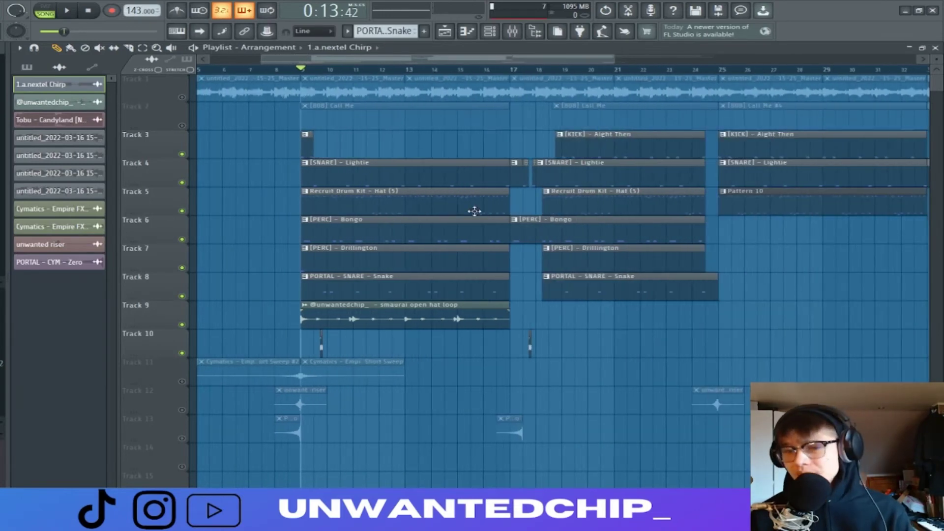
# Solo the hat track on Track 5 and follow Pattern 10 during playback from bar 25
pyautogui.keyDown('ctrl'); pyautogui.click(182, 211); pyautogui.keyUp('ctrl')
pyautogui.scroll(3, 378, 146)
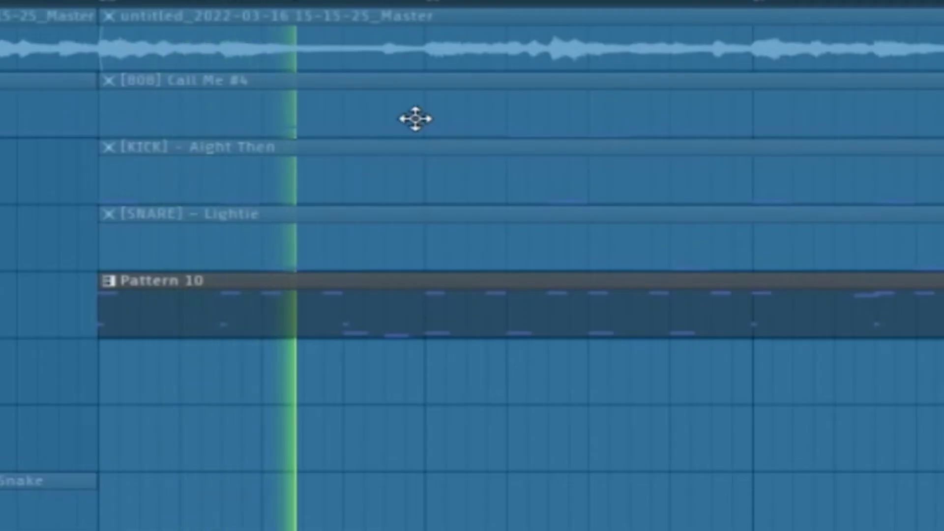
pyautogui.scroll(-3, 424, 261)
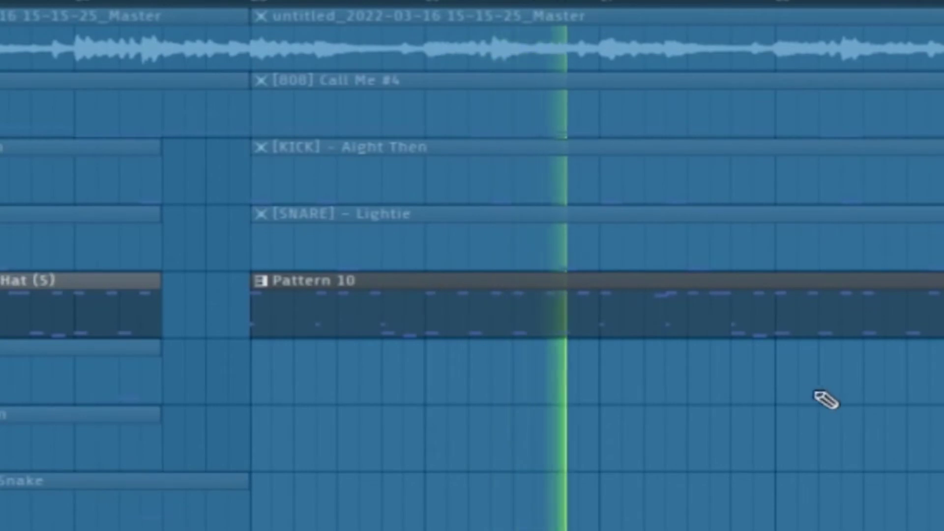
pyautogui.scroll(-5, 826, 379)
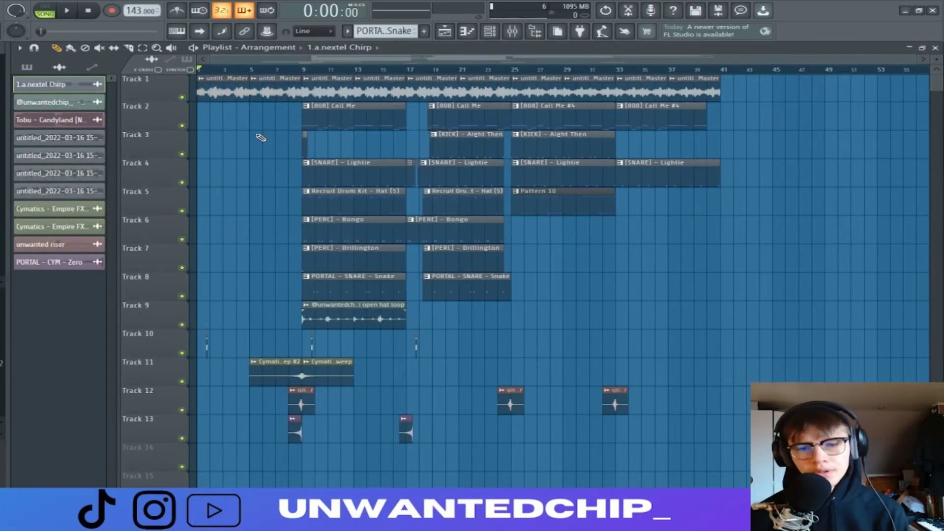
# Play the full arrangement from bar 1 and from the drop at bar 9
pyautogui.press('space')
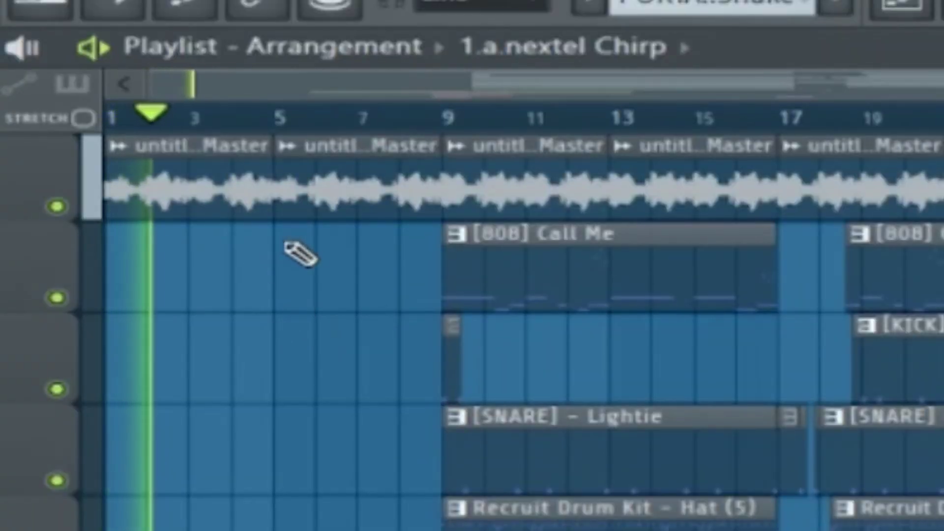
pyautogui.press('space')
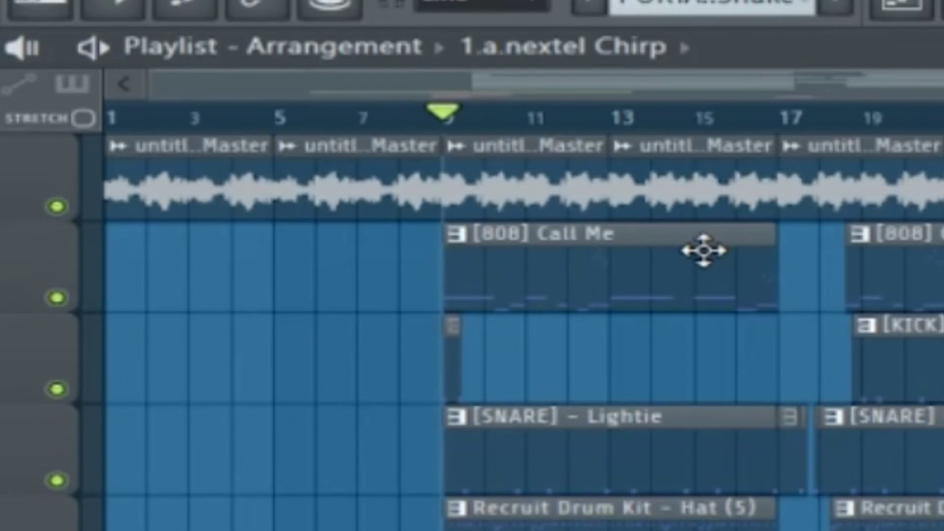
pyautogui.press('space')
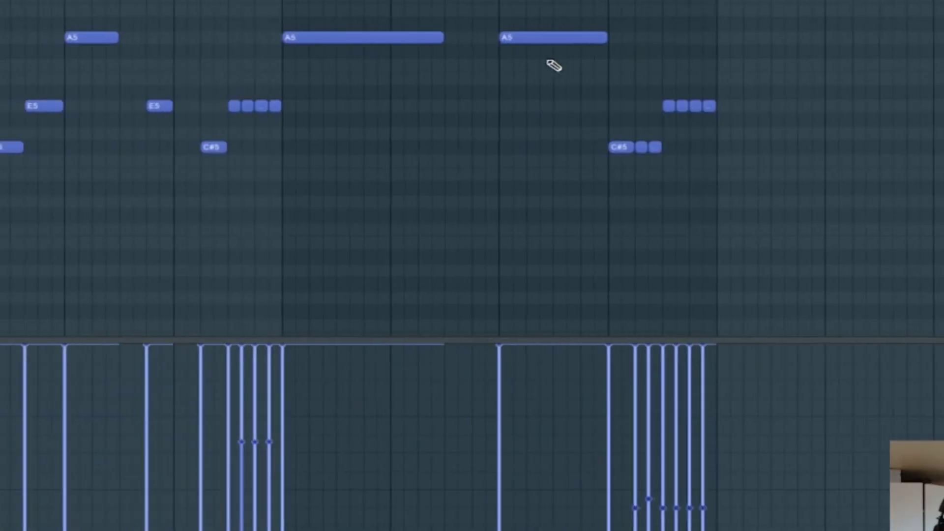
# Examine the short high slide notes before bars 5 and 9 in the [808] Call Me #4 pattern
pyautogui.scroll(5, 553, 65)
pyautogui.scroll(-3, 407, 142)
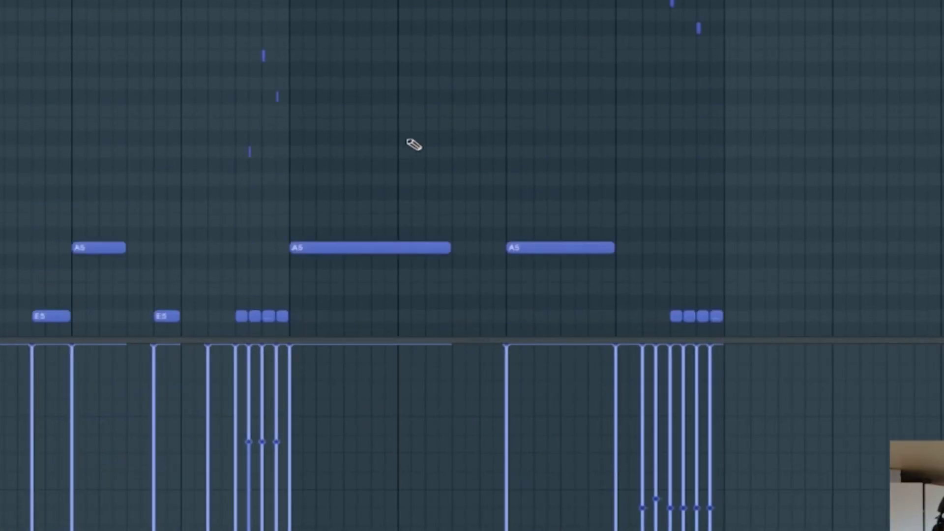
pyautogui.scroll(3, 470, 97)
pyautogui.scroll(1, 512, 118)
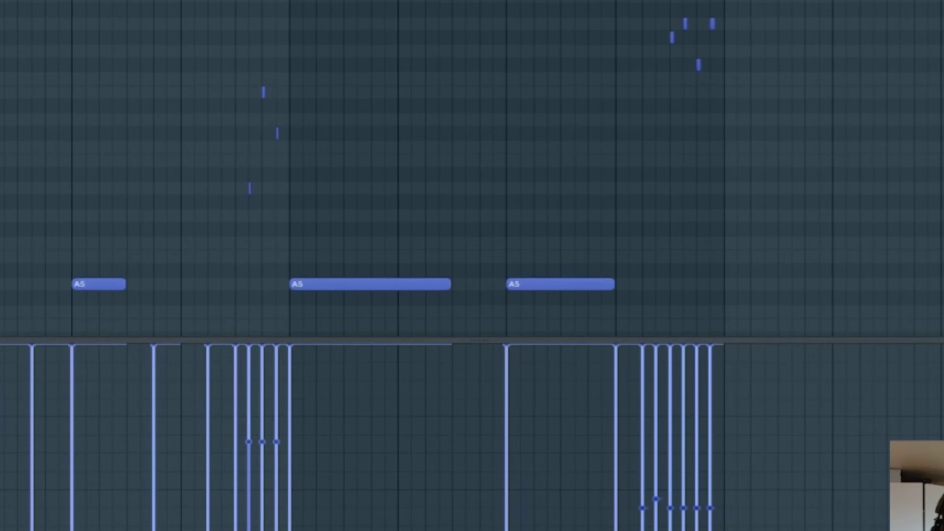
pyautogui.scroll(-3, 374, 118)
pyautogui.press('space')
pyautogui.scroll(8, 684, 63)
pyautogui.press('space')
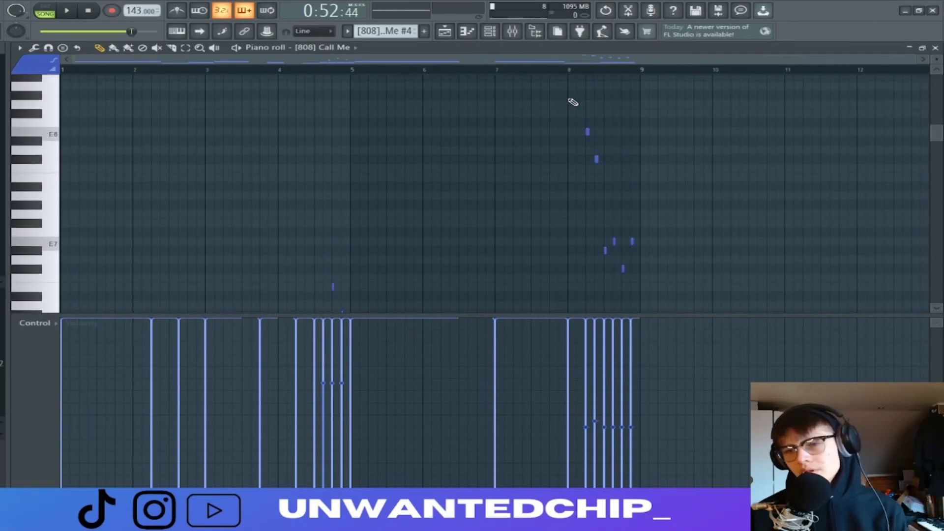
# Select the six slide notes between bars 8 and 9 of the 808 pattern and listen to them from bar 8
pyautogui.moveTo(567, 90); pyautogui.dragTo(717, 282)
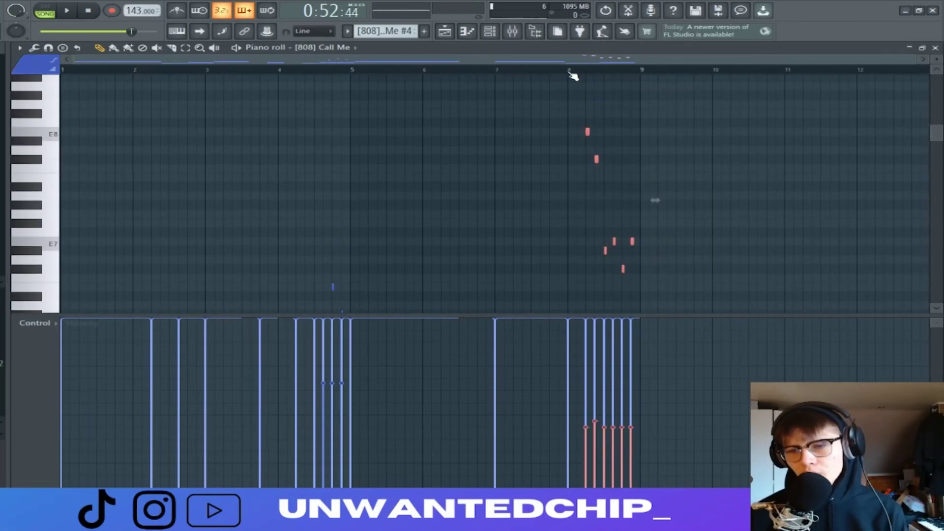
pyautogui.click(572, 71)
pyautogui.press('space')
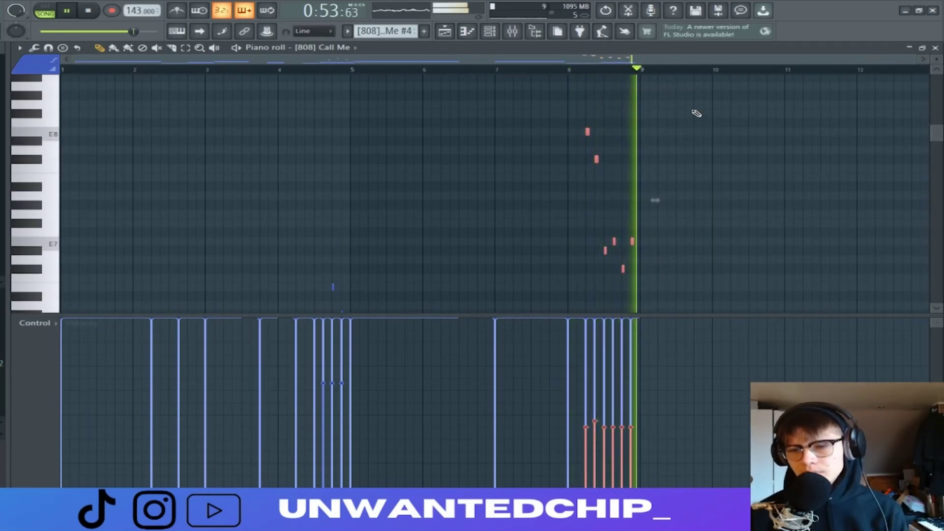
pyautogui.press('space')
# Select the sweep, riser and cymbal effect clips around bar 9 in the playlist and unmute the riser on Track 12
pyautogui.press('F5')
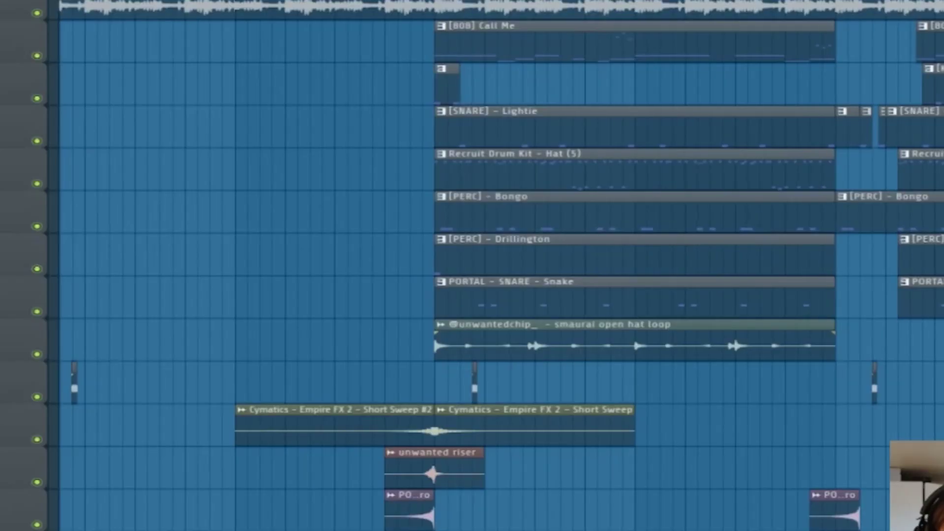
pyautogui.scroll(-3, 394, 44)
pyautogui.moveTo(354, 273); pyautogui.dragTo(482, 446)
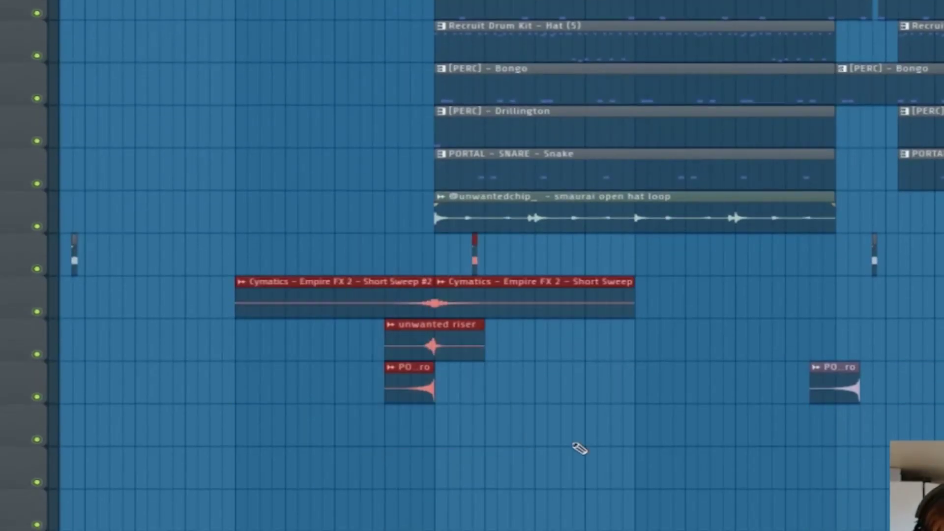
pyautogui.scroll(-3, 639, 428)
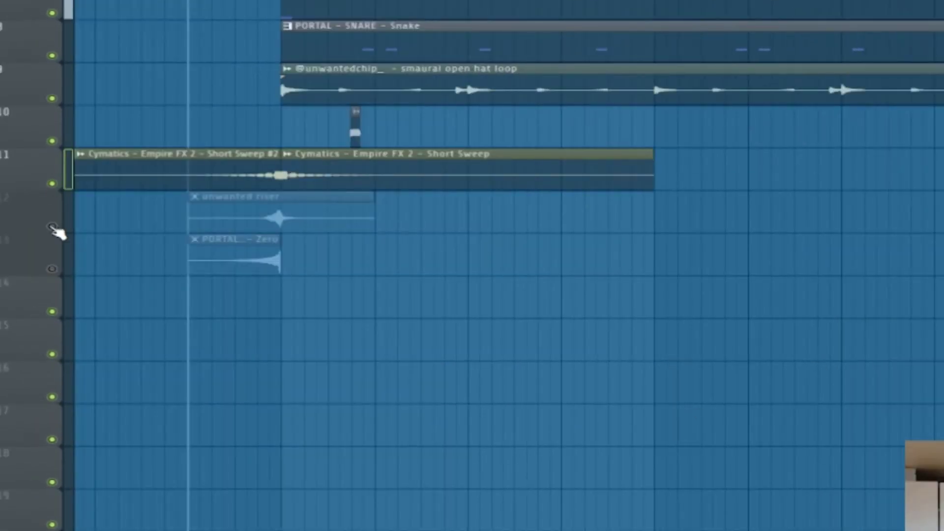
pyautogui.click(52, 227)
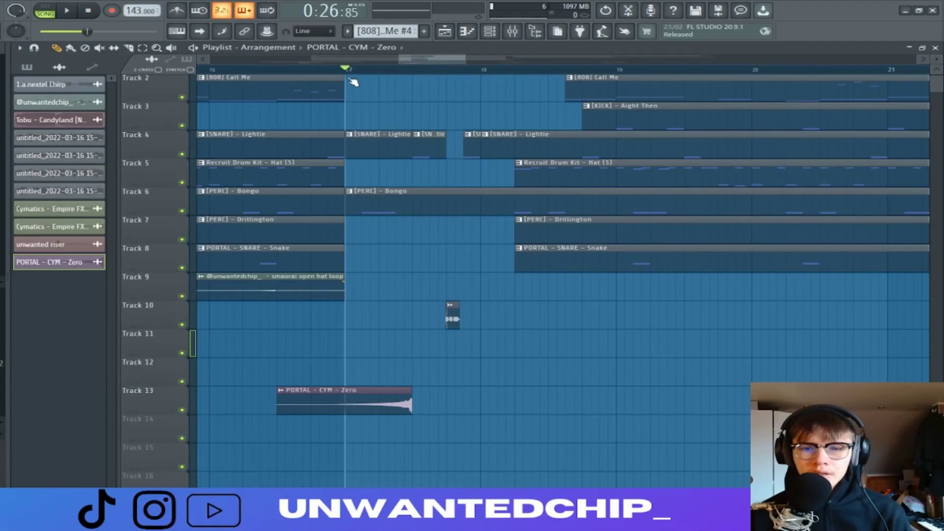
# Review the break at bar 17 in playback, briefly soloing the sample on Track 1 and restoring all tracks
pyautogui.scroll(1, 382, 106)
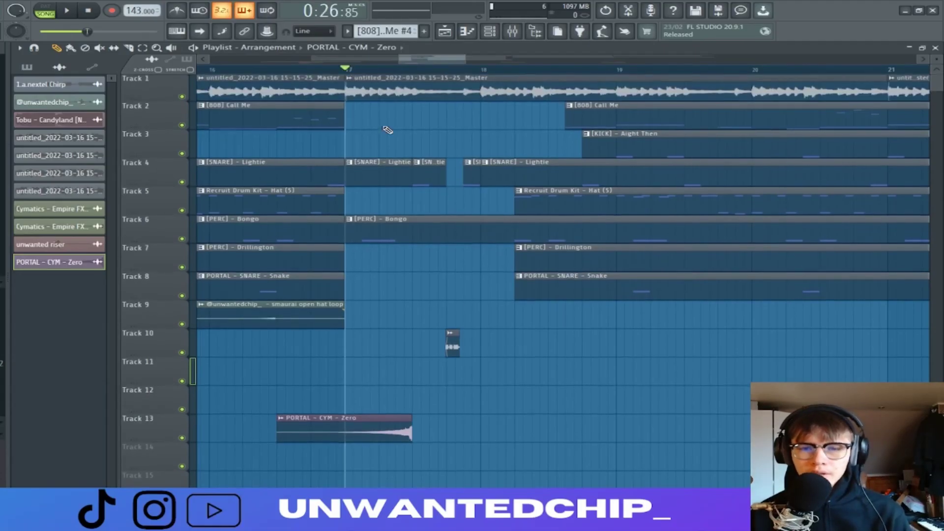
pyautogui.press('space')
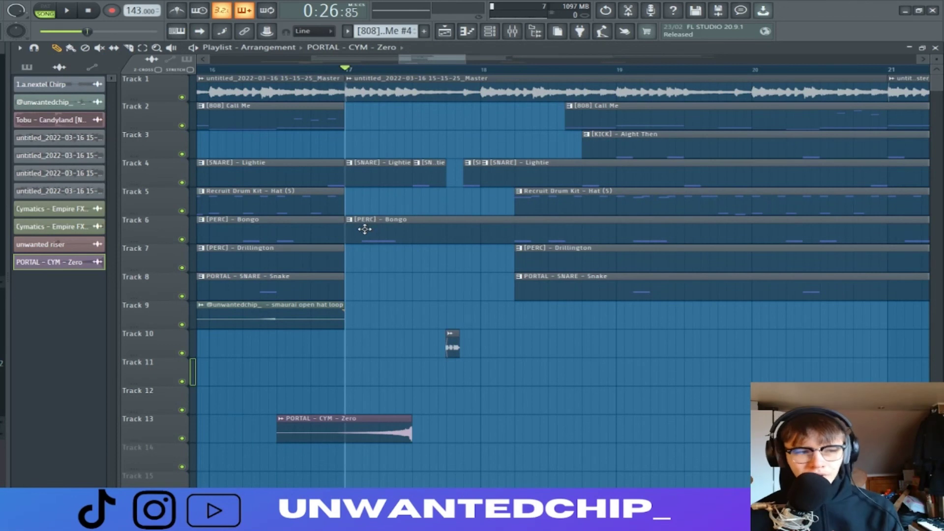
pyautogui.keyDown('ctrl'); pyautogui.click(183, 97); pyautogui.keyUp('ctrl')
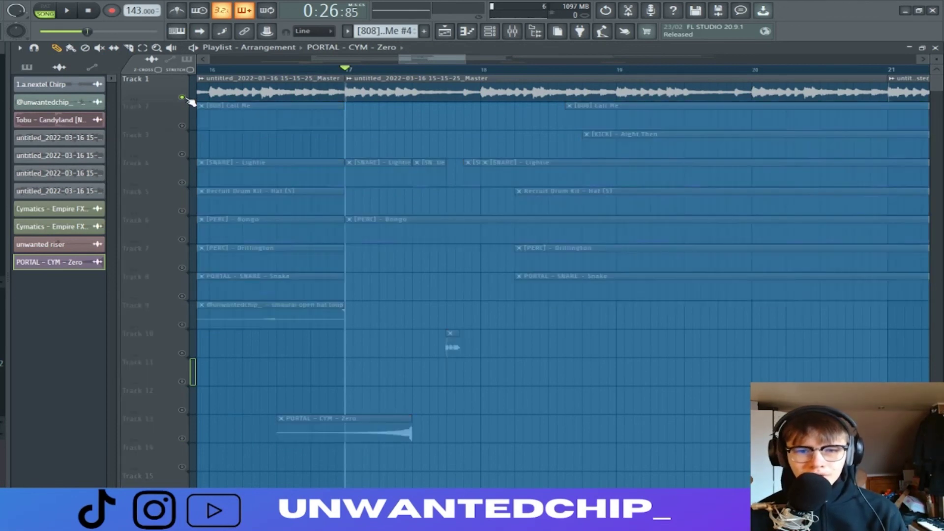
pyautogui.keyDown('ctrl'); pyautogui.click(182, 97); pyautogui.keyUp('ctrl')
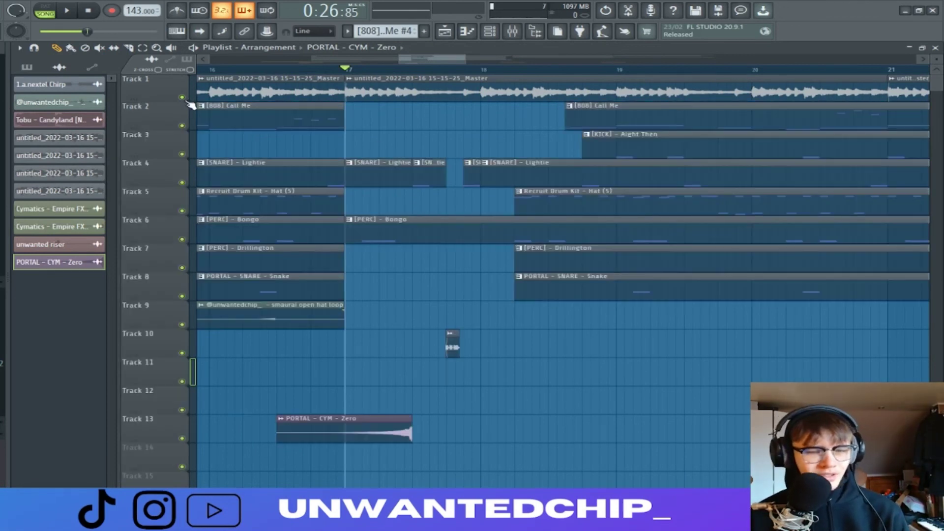